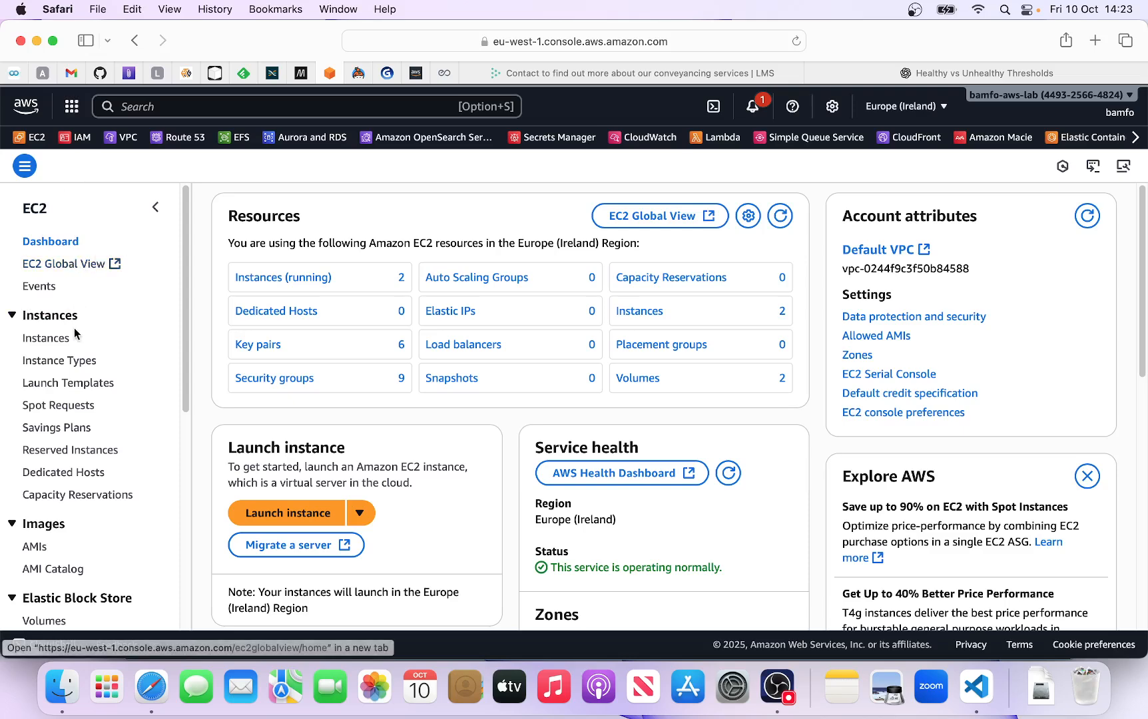
- Open the list of Elastic IP addresses for the Europe (Ireland) region
scroll(63, 341, "down", 5)
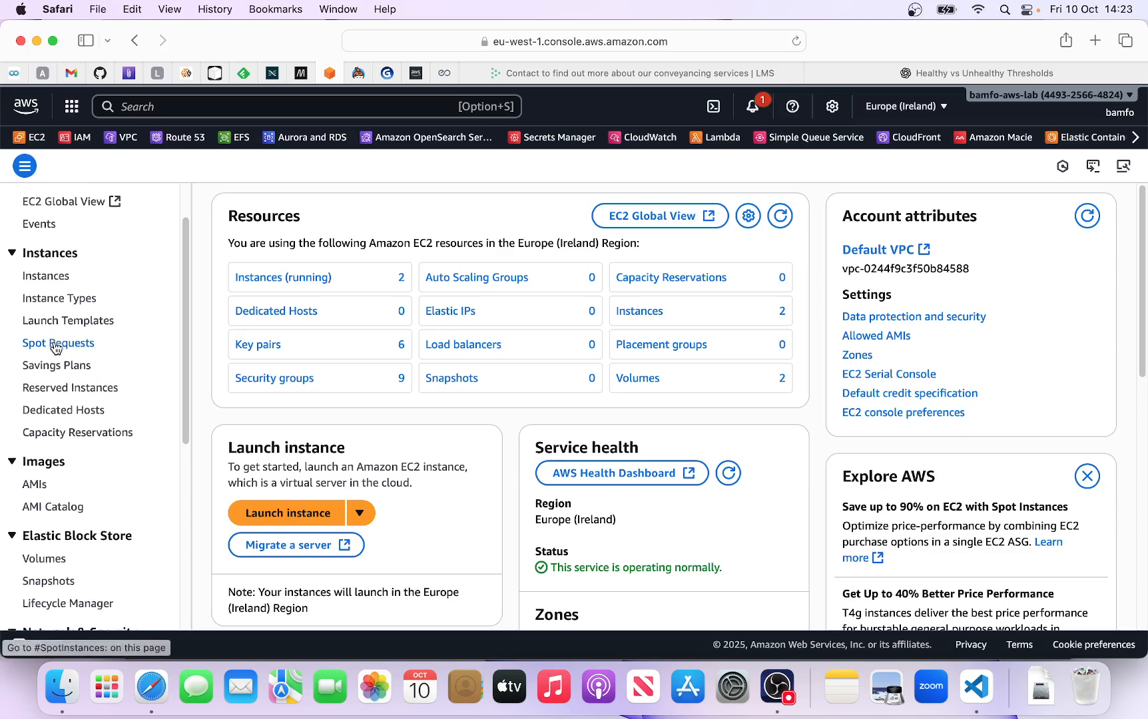
scroll(56, 347, "down", 3)
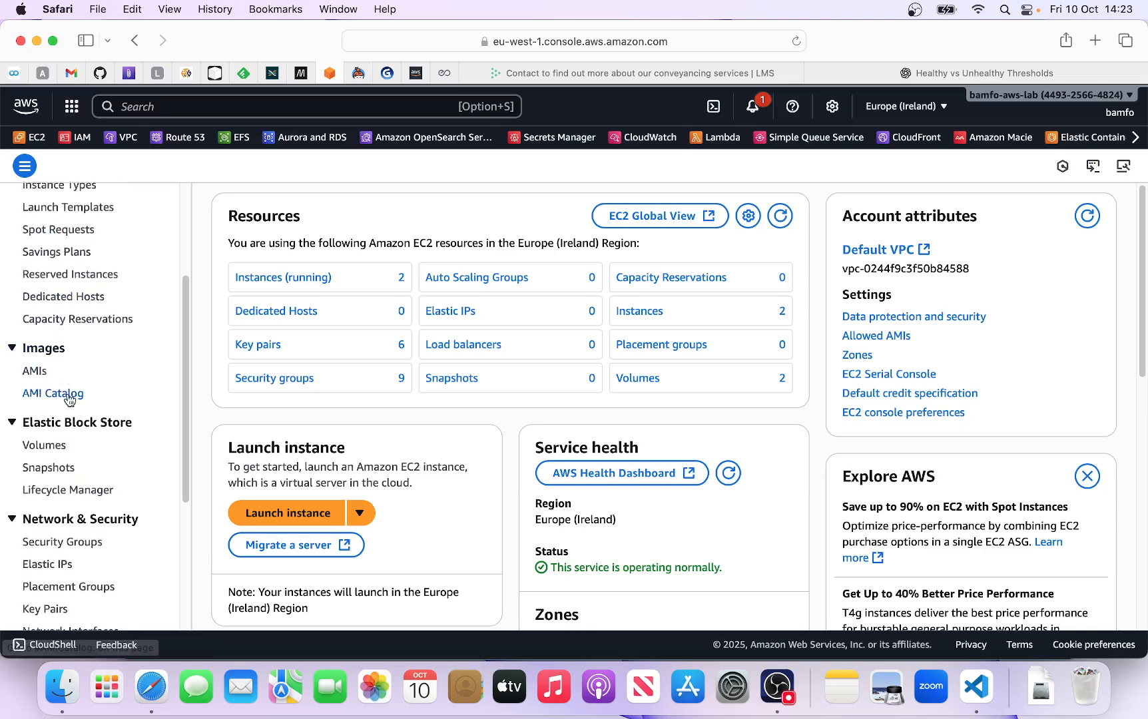
scroll(67, 413, "down", 2)
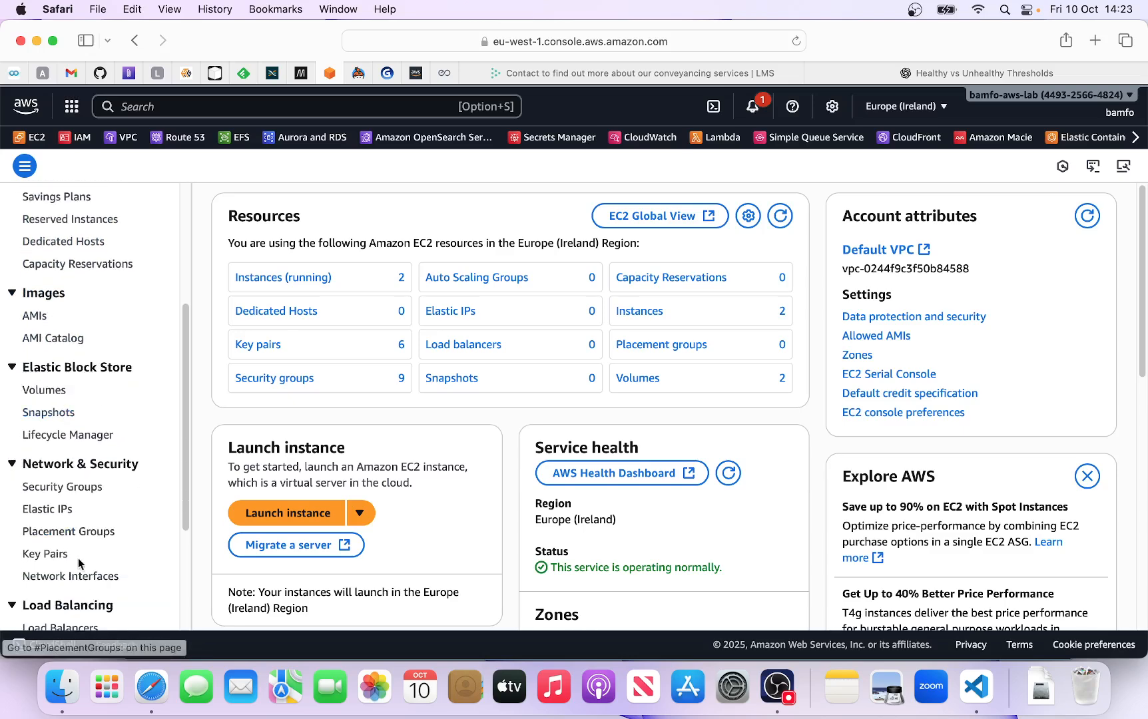
left_click(54, 510)
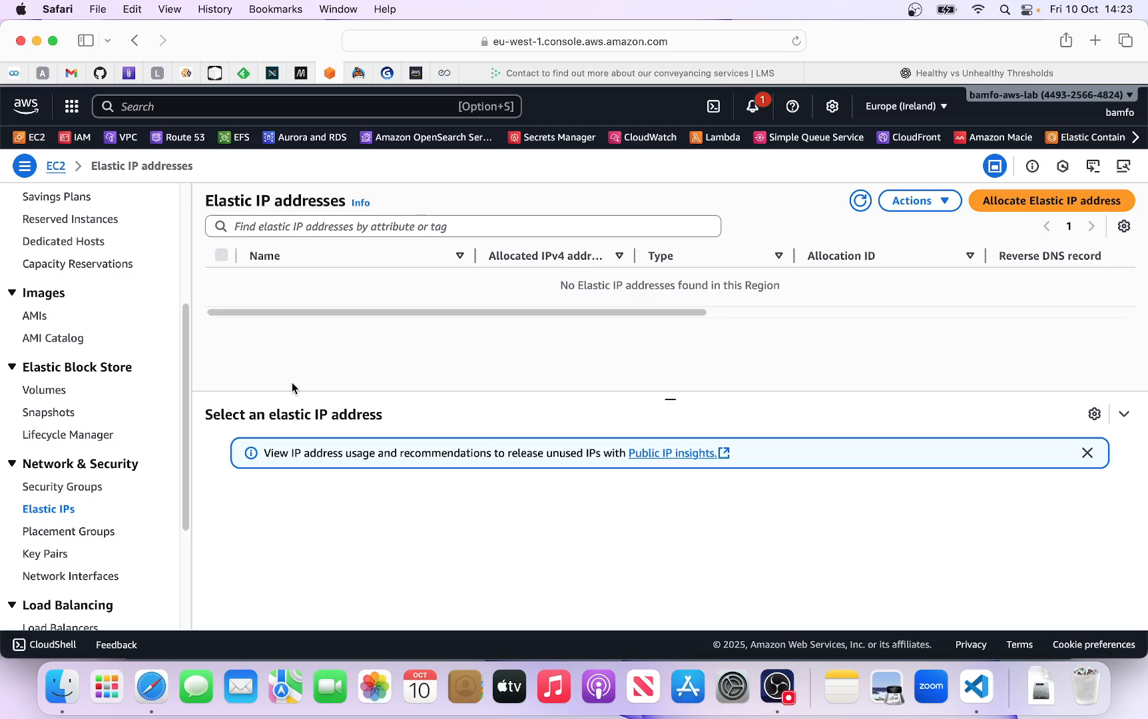
- Open the instance list and show the summary of the test-elastic-ip instance
scroll(67, 292, "up", 5)
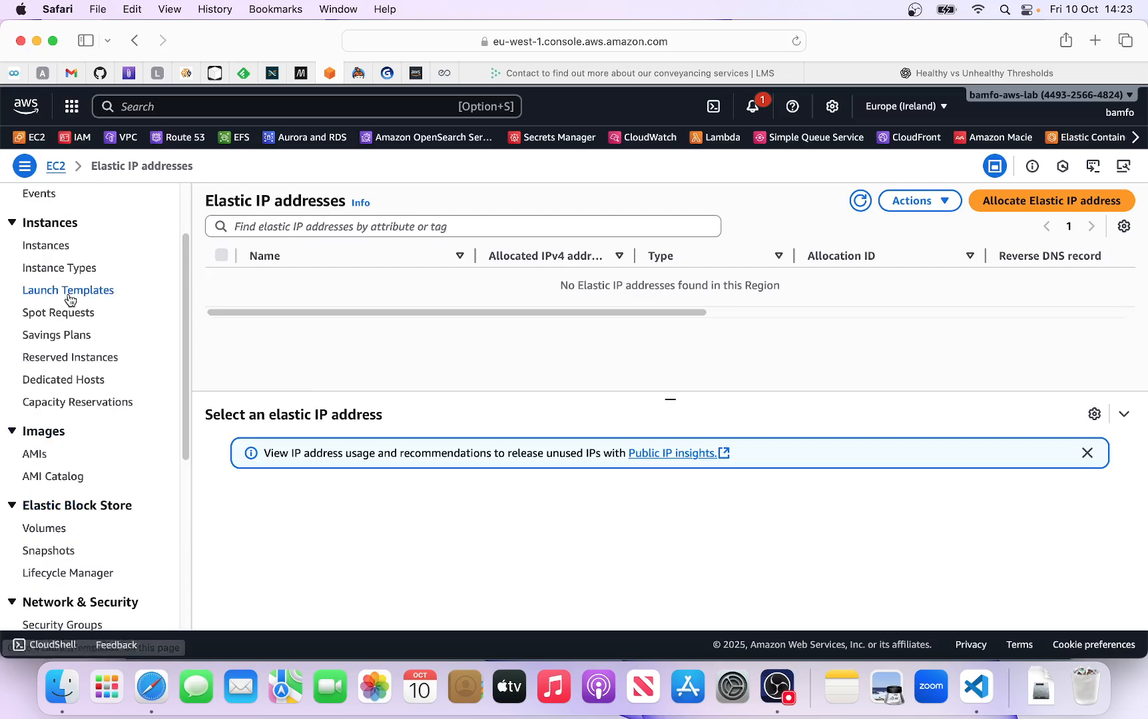
left_click(65, 252)
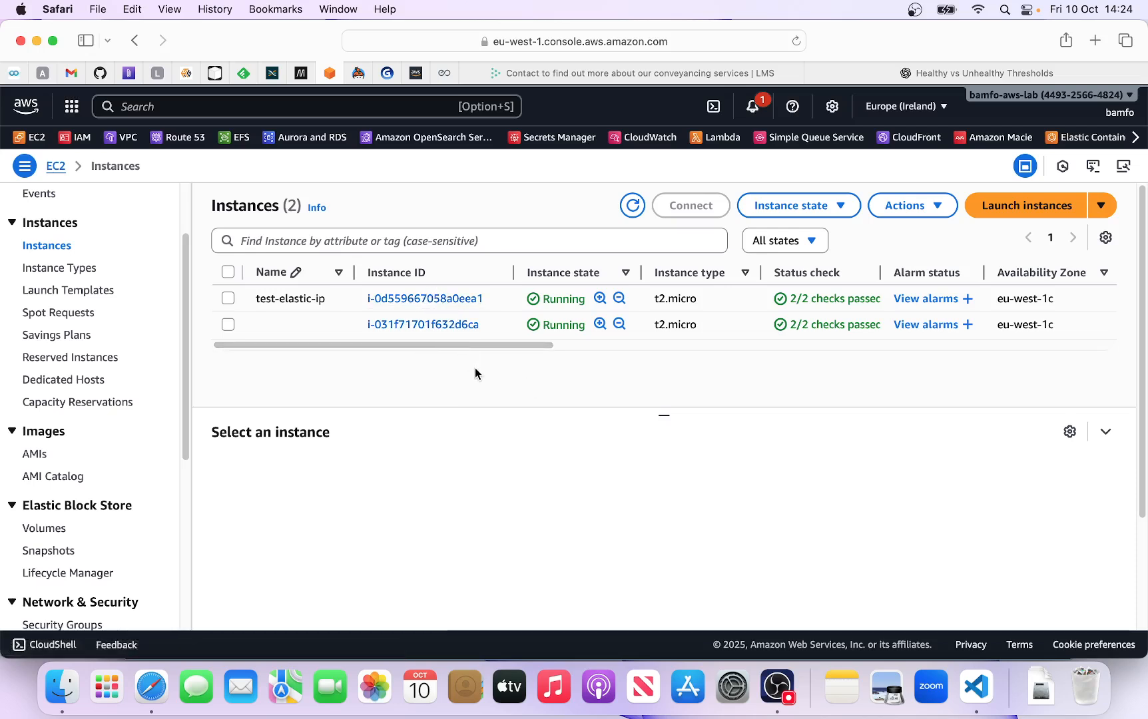
left_click(424, 300)
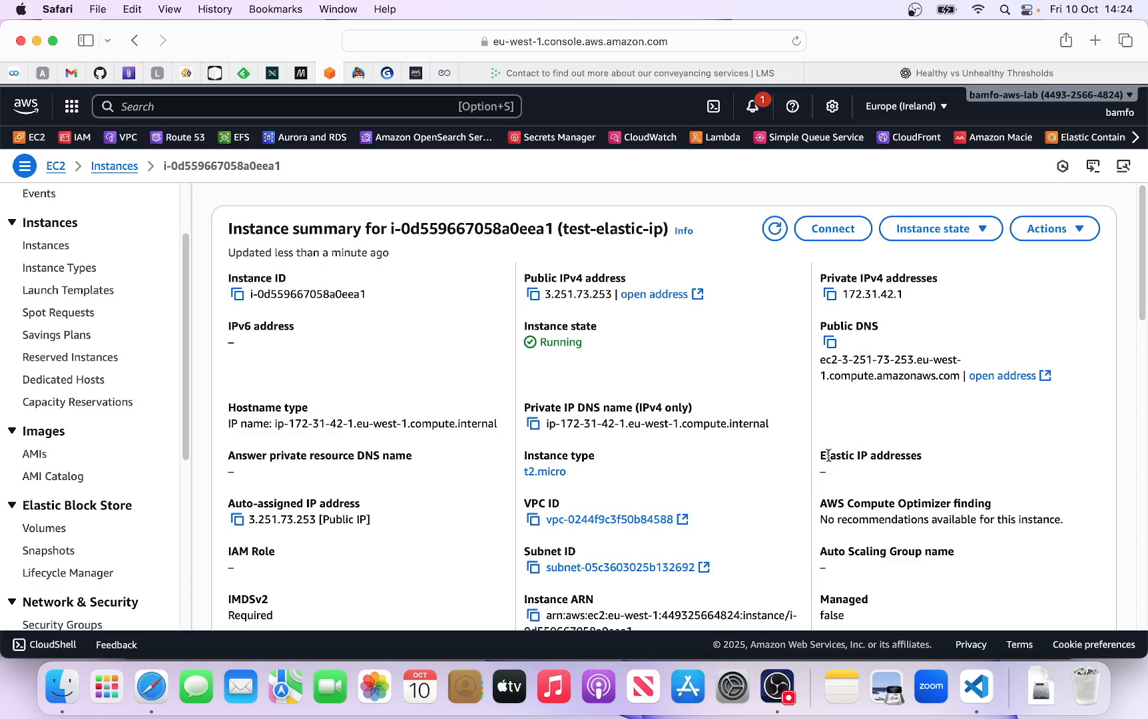
- Examine the Elastic IP, public IPv4 and private IPv4 address fields in the test-elastic-ip instance summary
left_click_drag(820, 456, 917, 458)
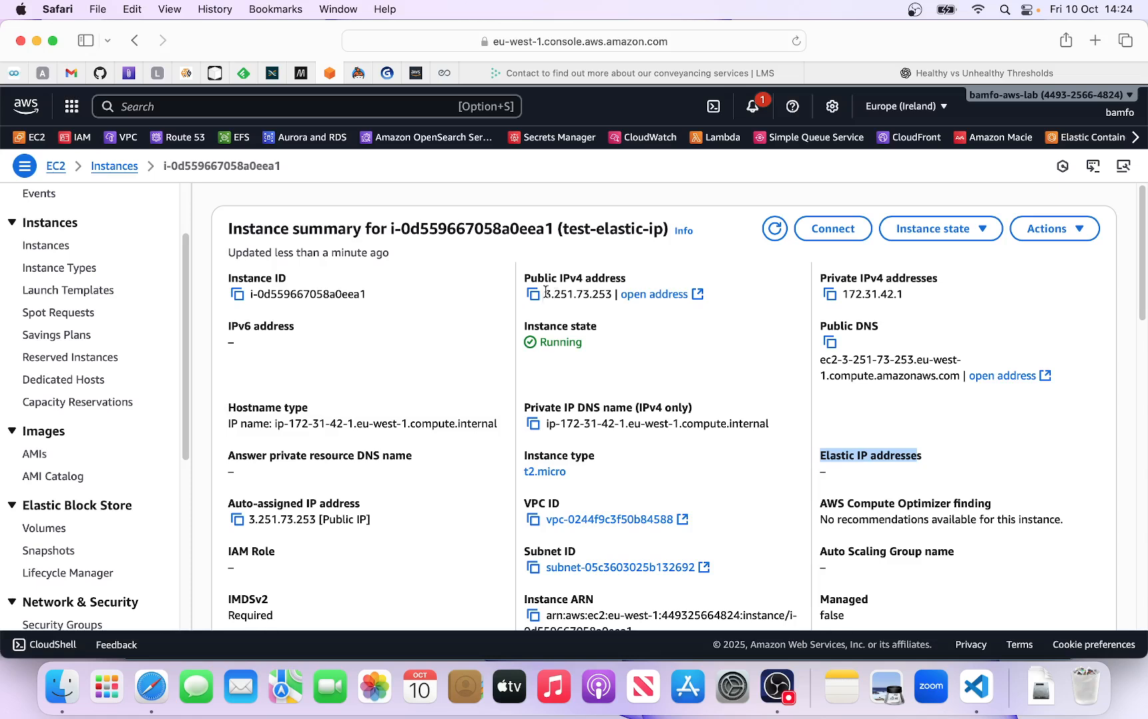
left_click_drag(545, 294, 611, 297)
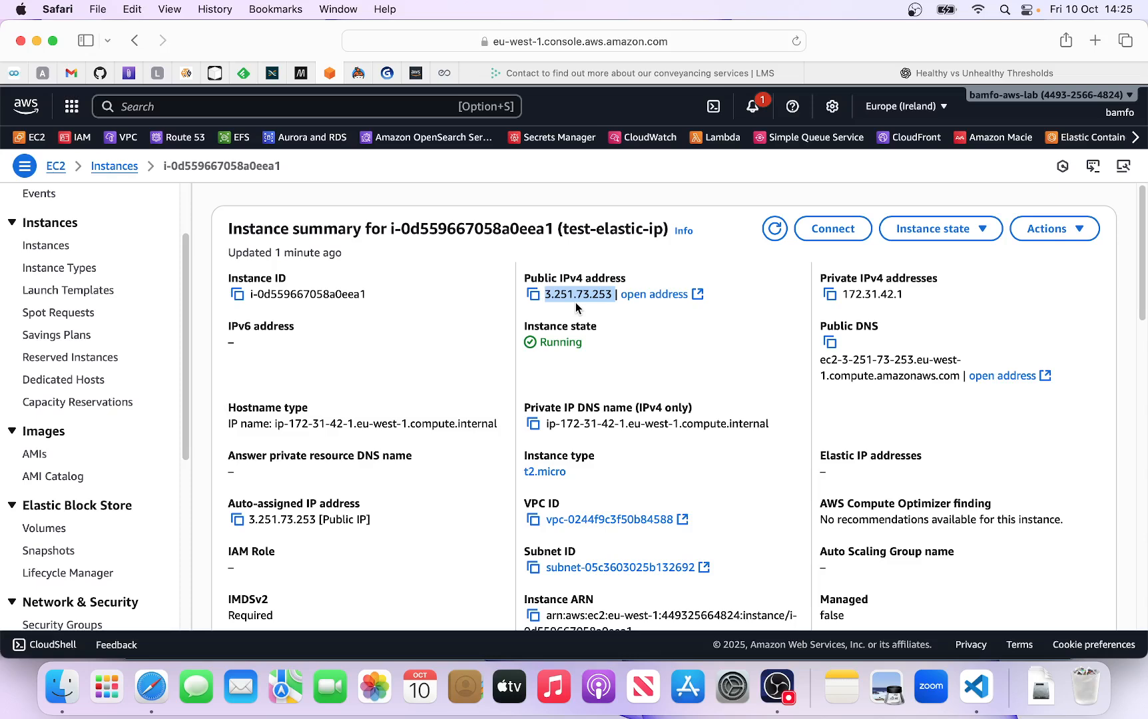
left_click_drag(904, 294, 840, 295)
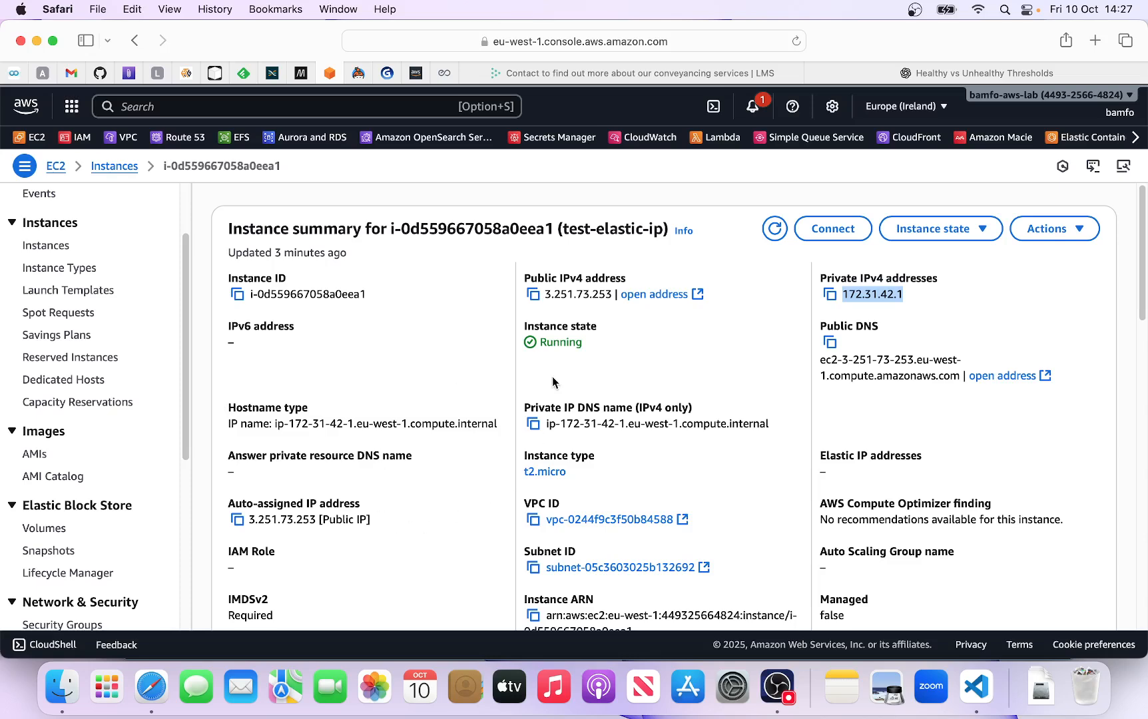
left_click_drag(592, 294, 613, 294)
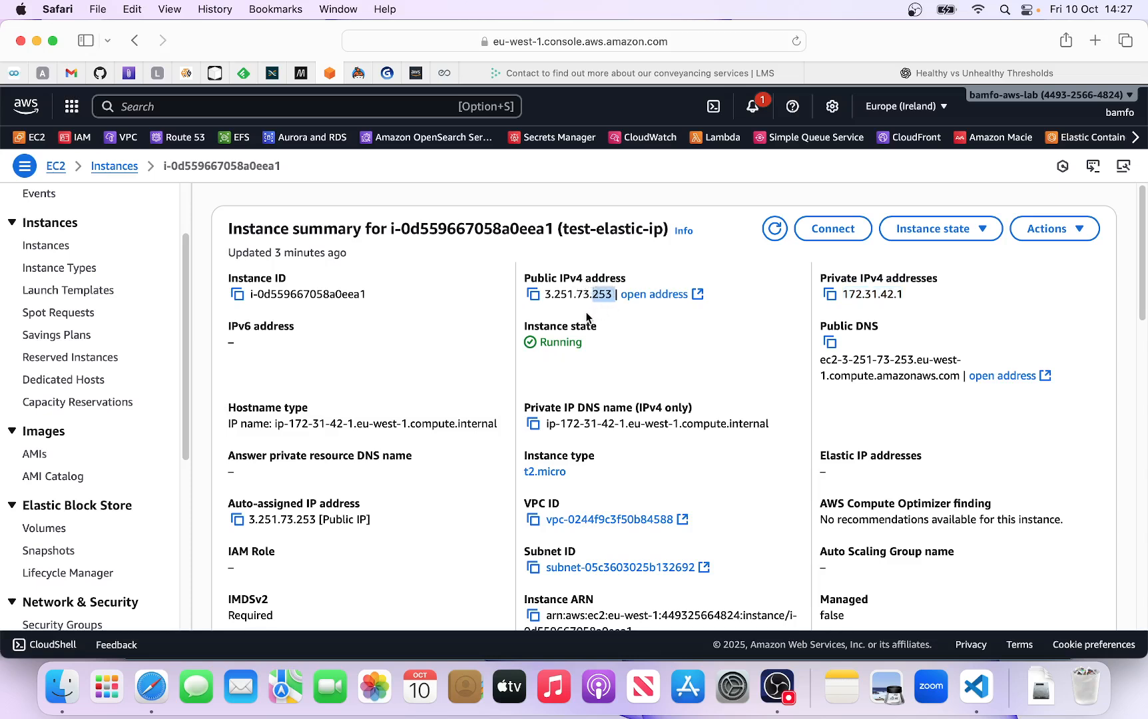
scroll(590, 309, "down", 1)
scroll(589, 307, "up", 1)
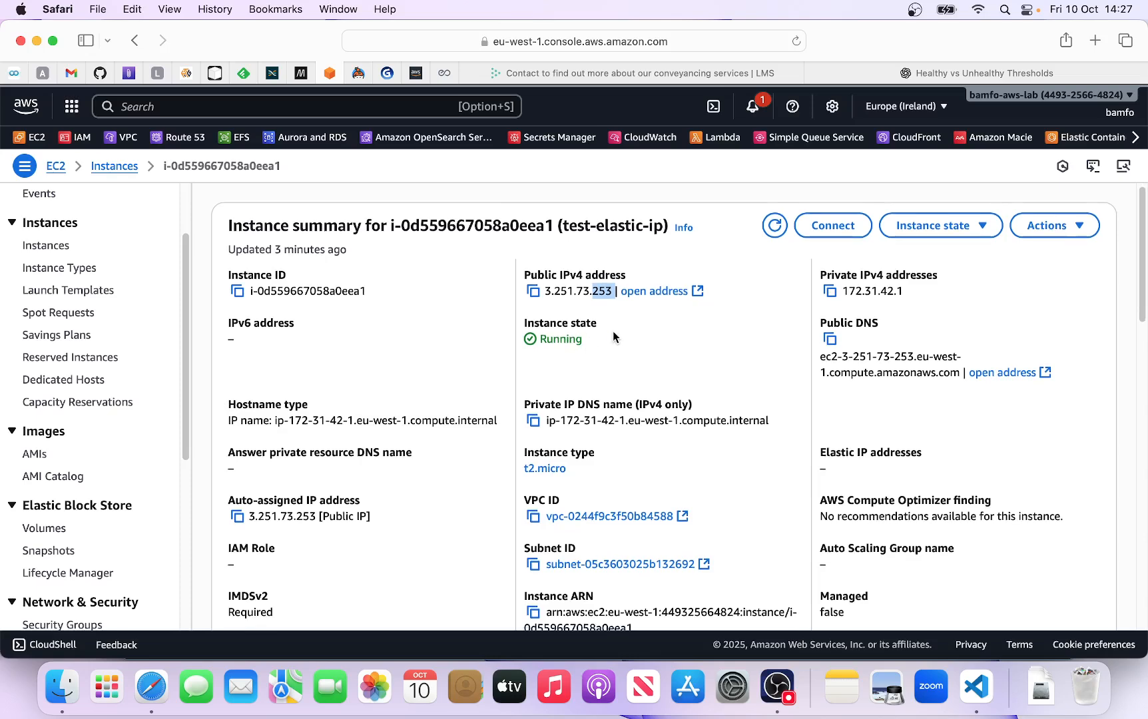
left_click(586, 314)
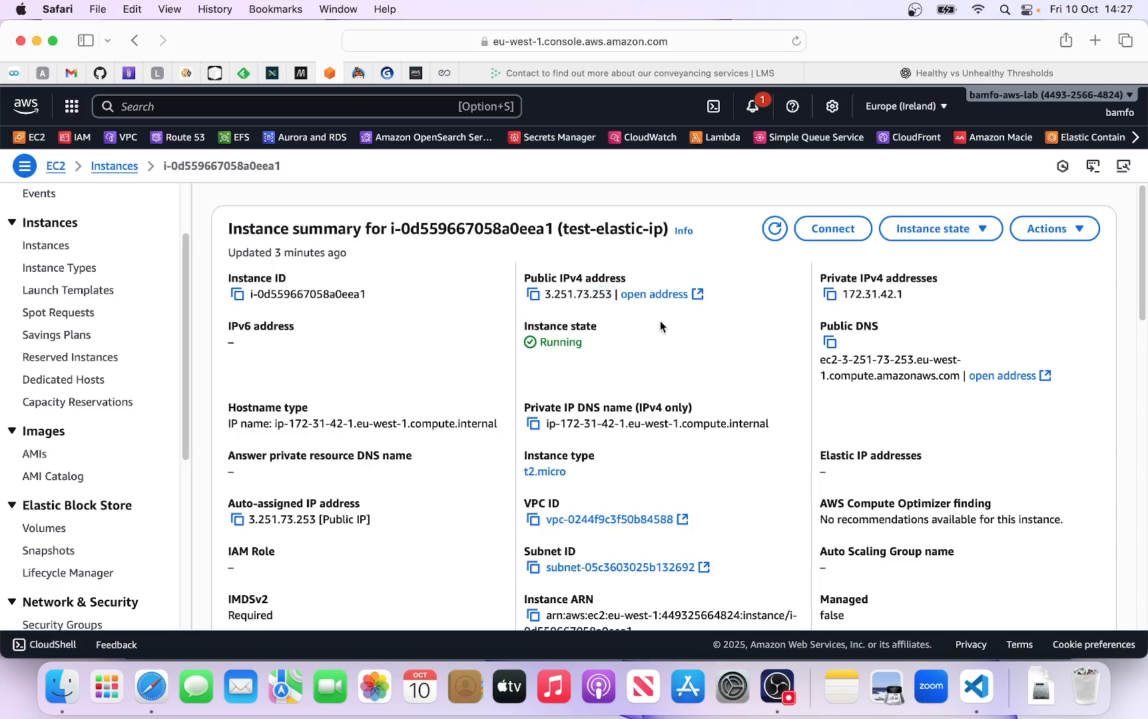
- Copy the instance's public IPv4 address and load it in a new browser tab to check the welcome page
left_click(535, 296)
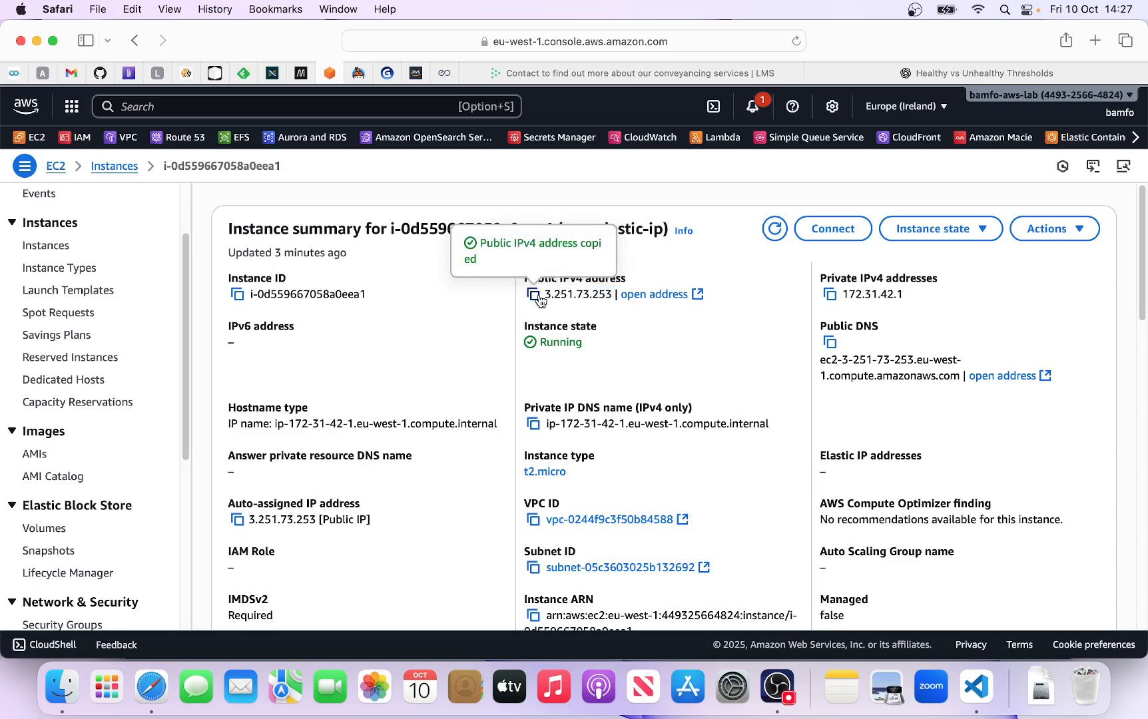
left_click(1094, 40)
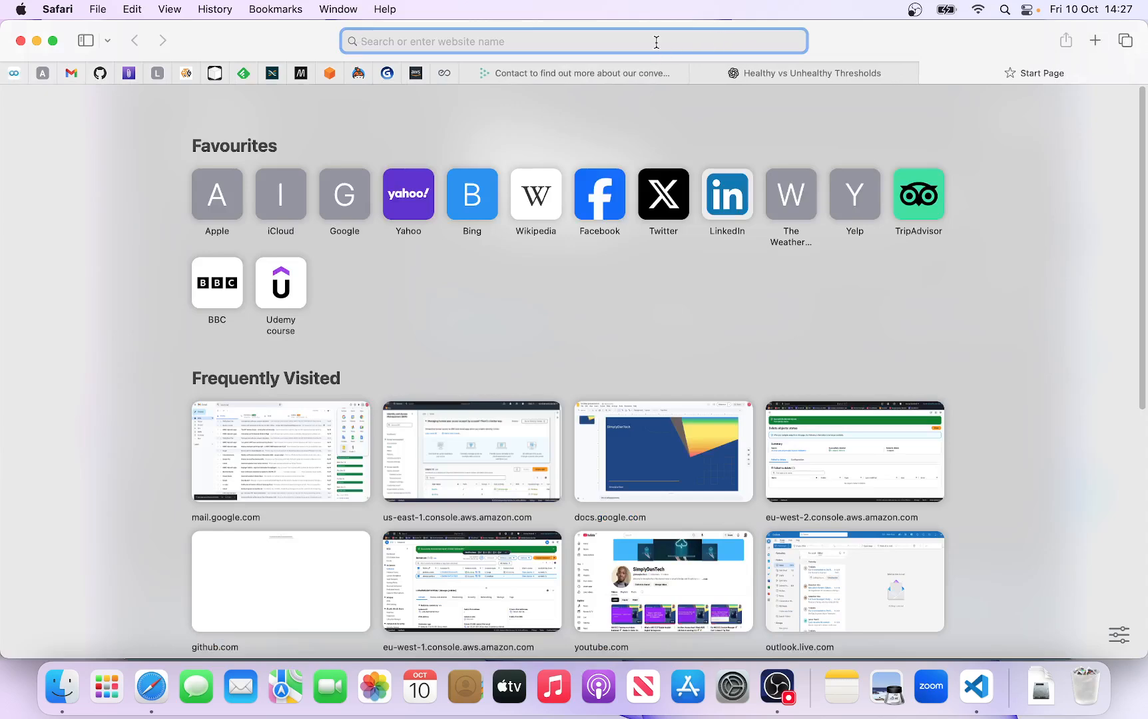
key("super+v")
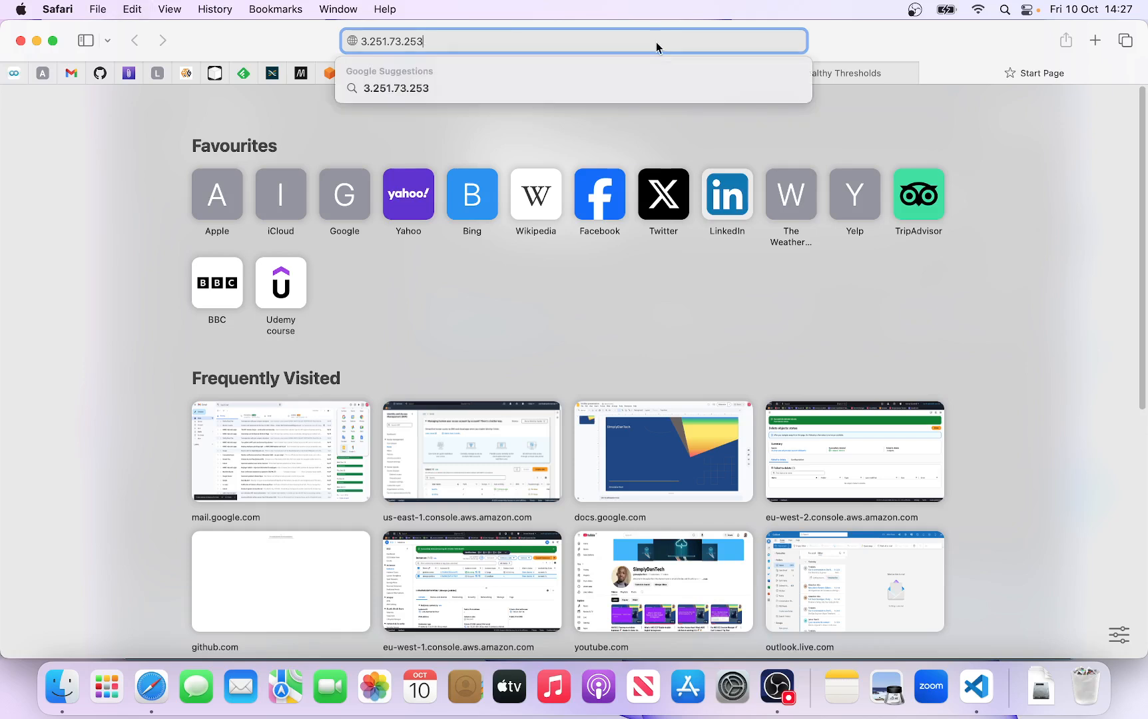
key("Return")
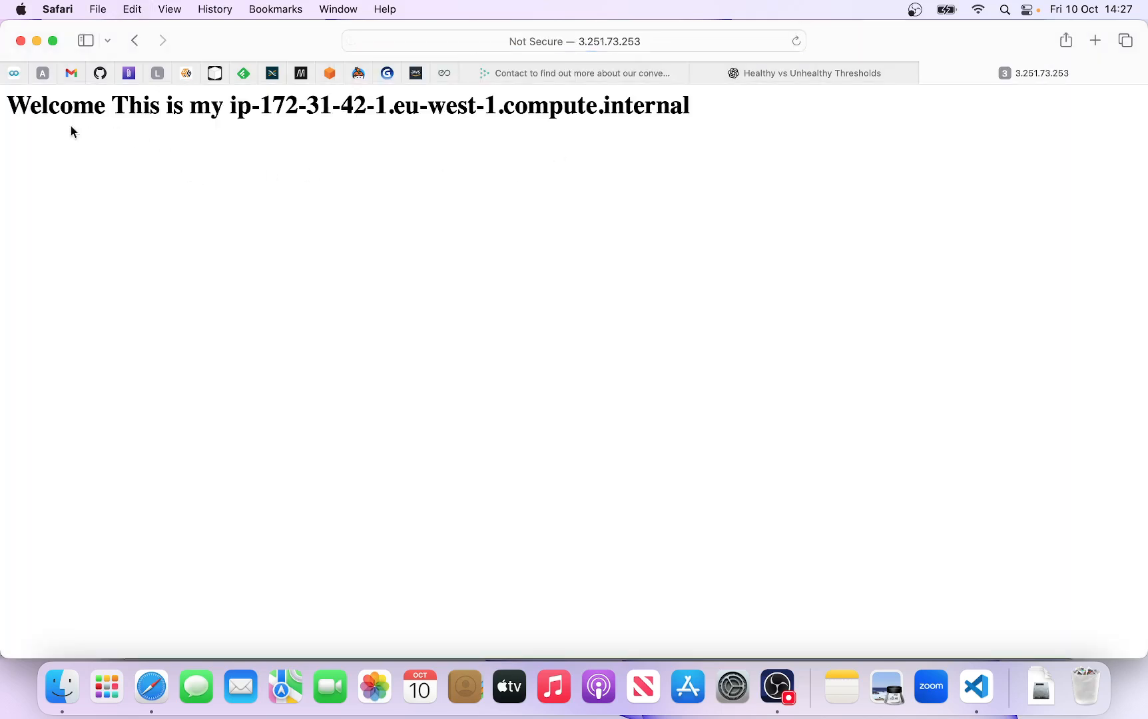
left_click_drag(12, 103, 502, 117)
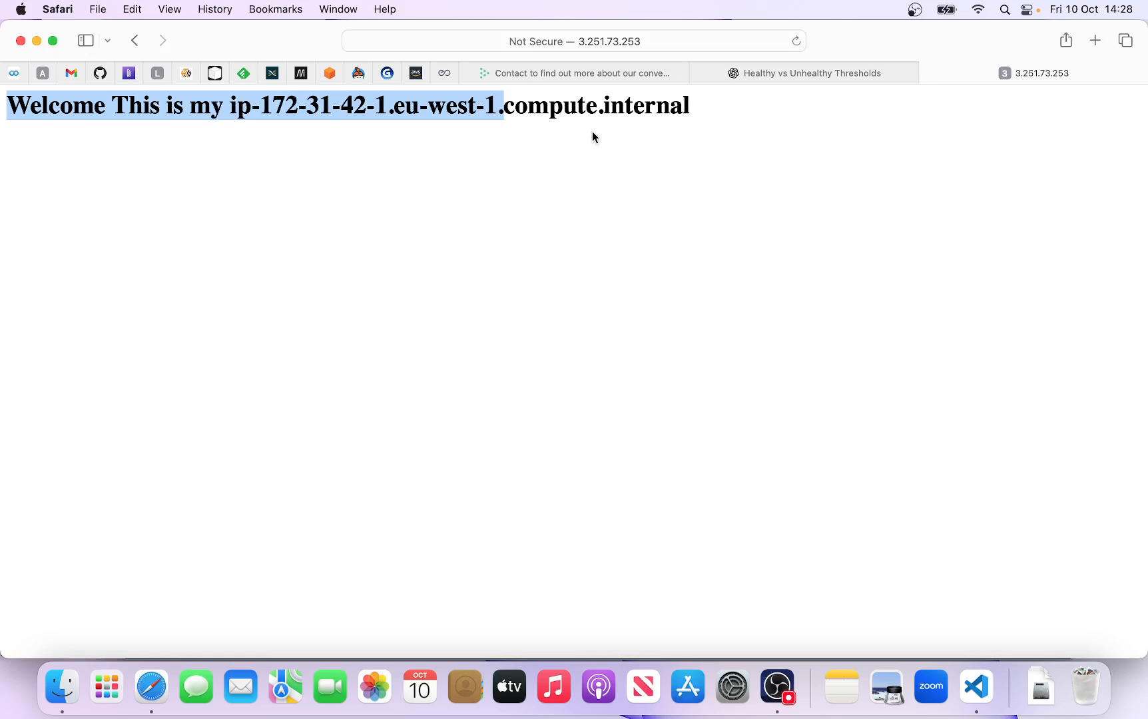
- Return to the EC2 console, reboot the test-elastic-ip instance and check its public IPv4 address
left_click(330, 75)
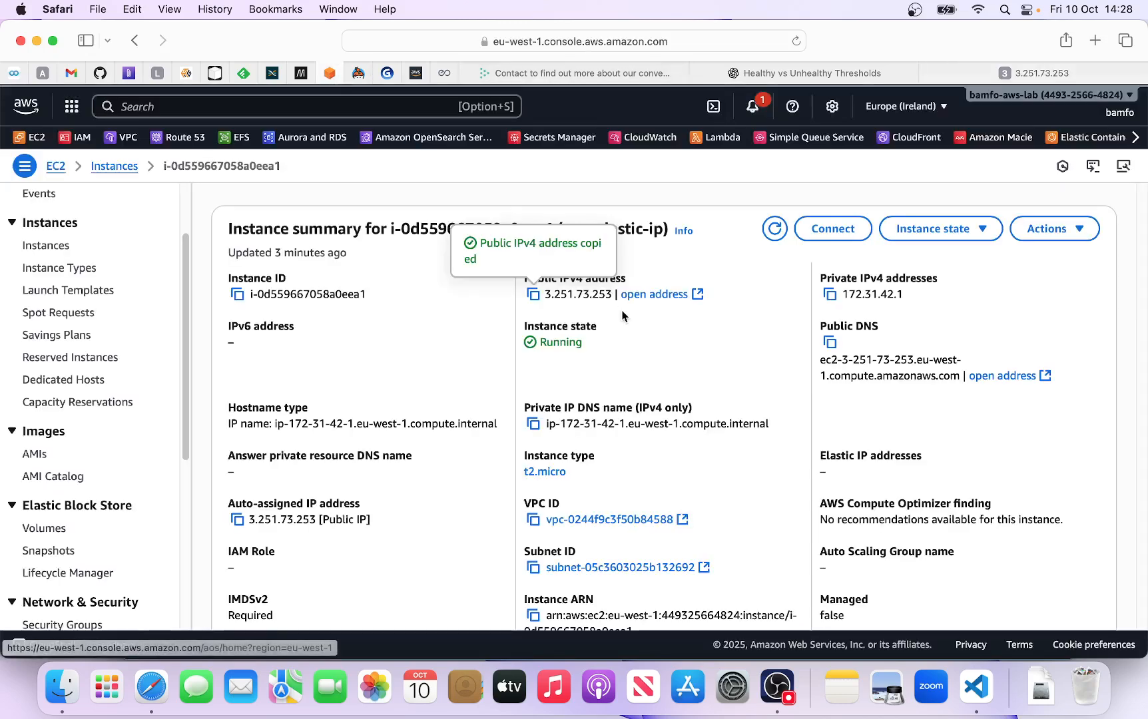
left_click(985, 241)
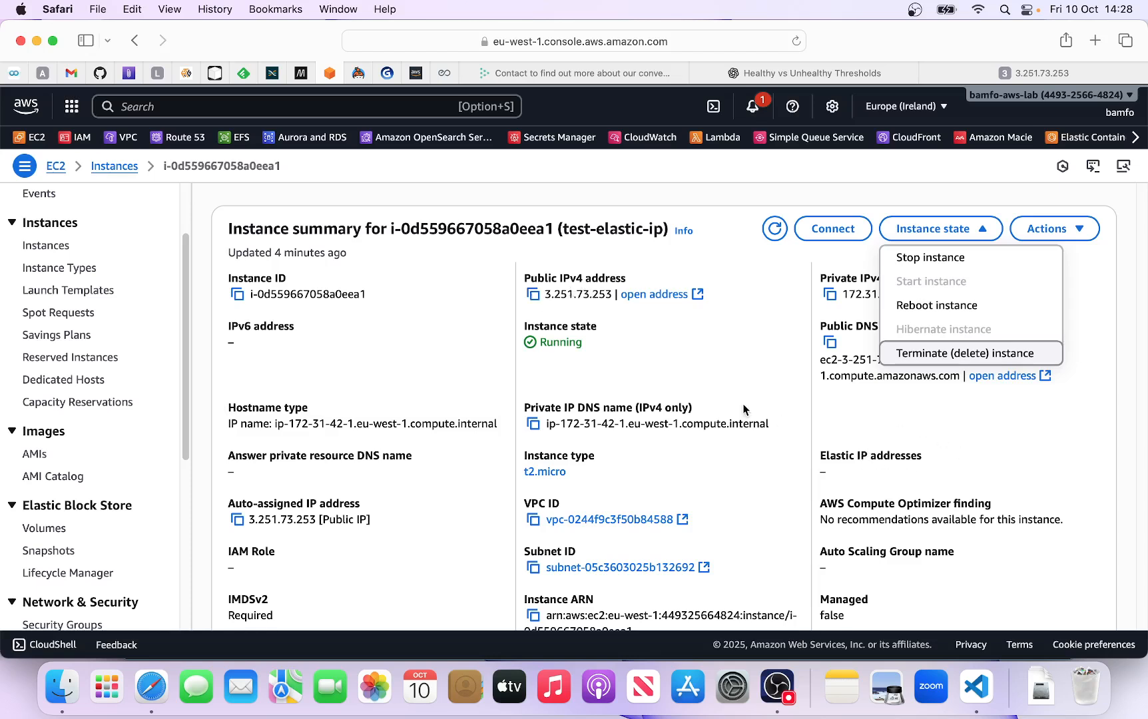
left_click(956, 308)
left_click(943, 466)
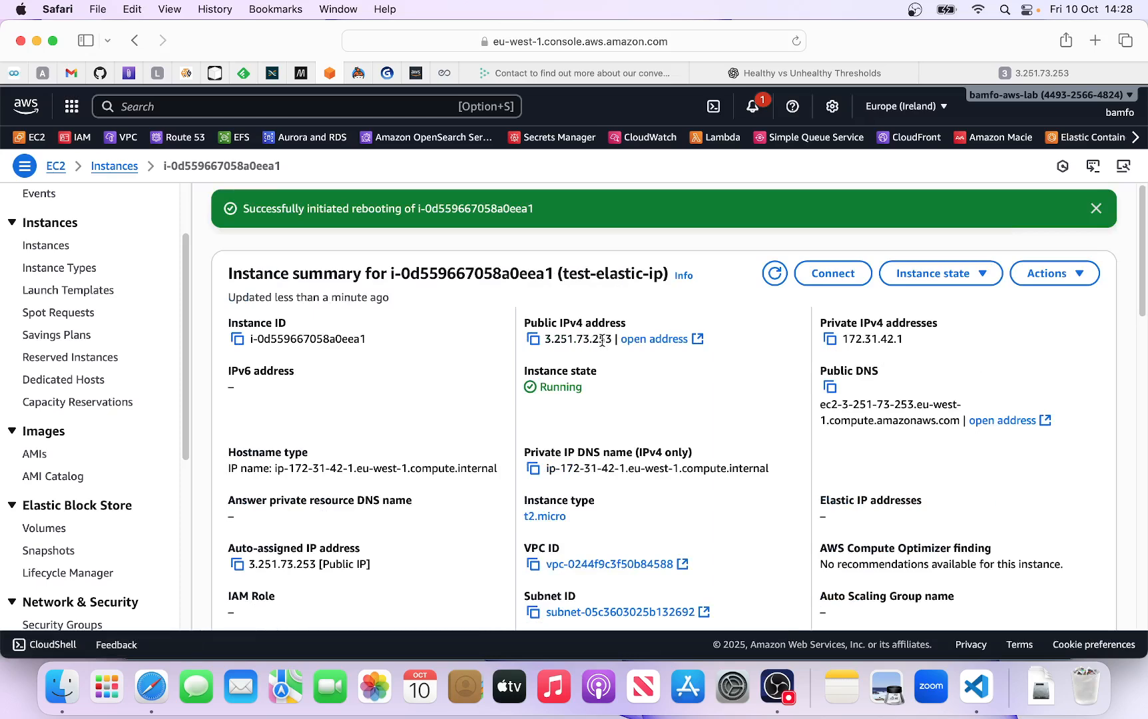
left_click_drag(591, 340, 613, 340)
left_click(652, 378)
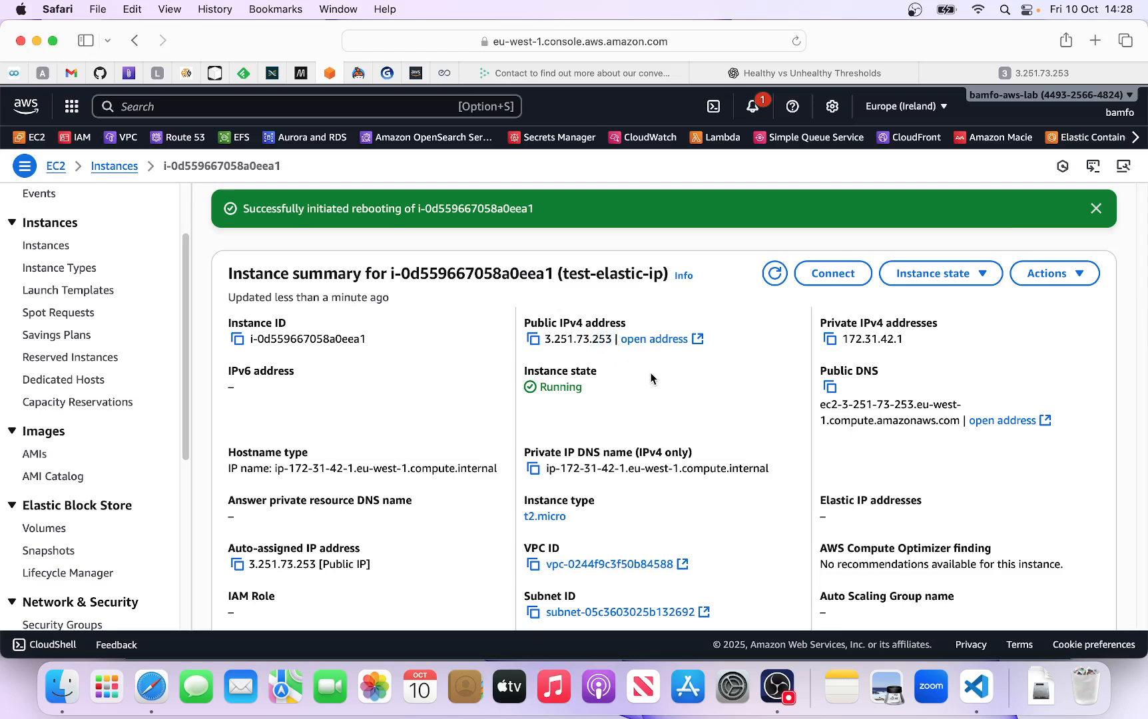
- Stop the test-elastic-ip instance, dismiss the notifications and refresh its summary
left_click(983, 278)
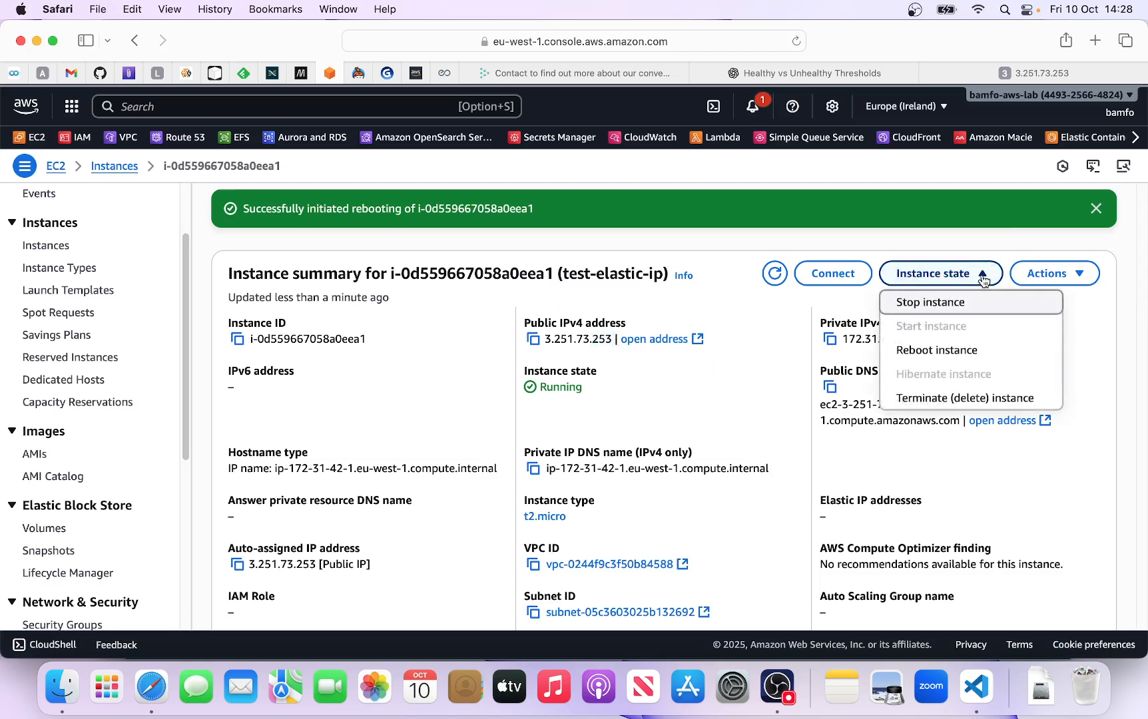
left_click(929, 303)
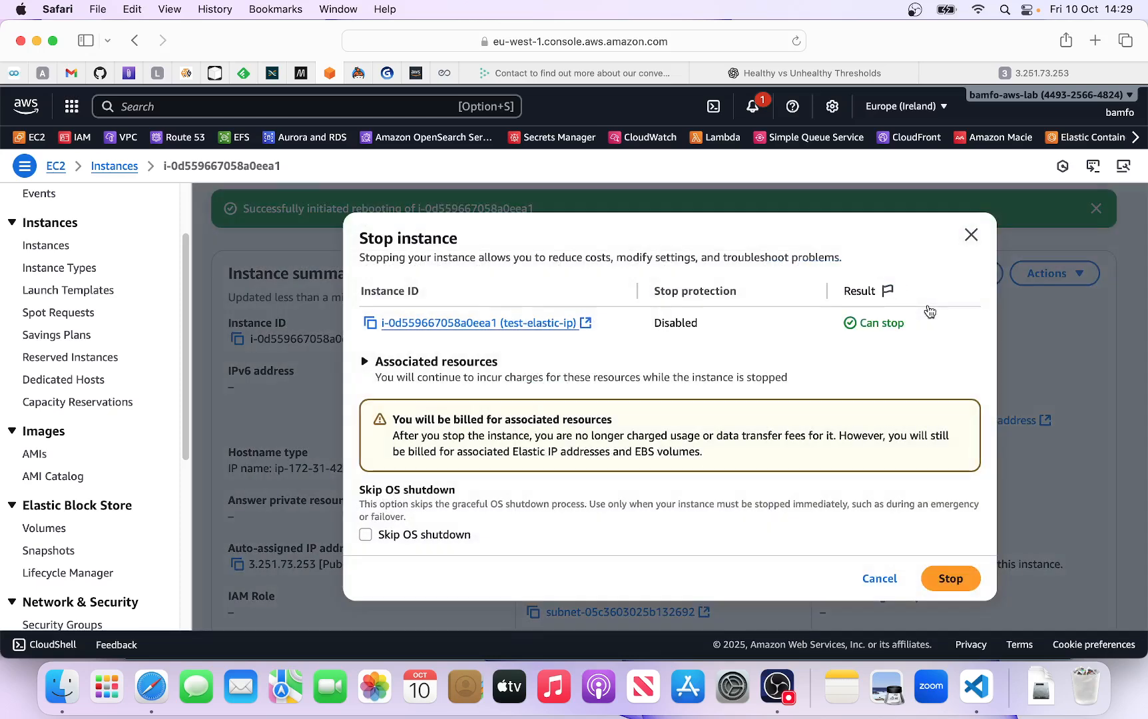
left_click(952, 579)
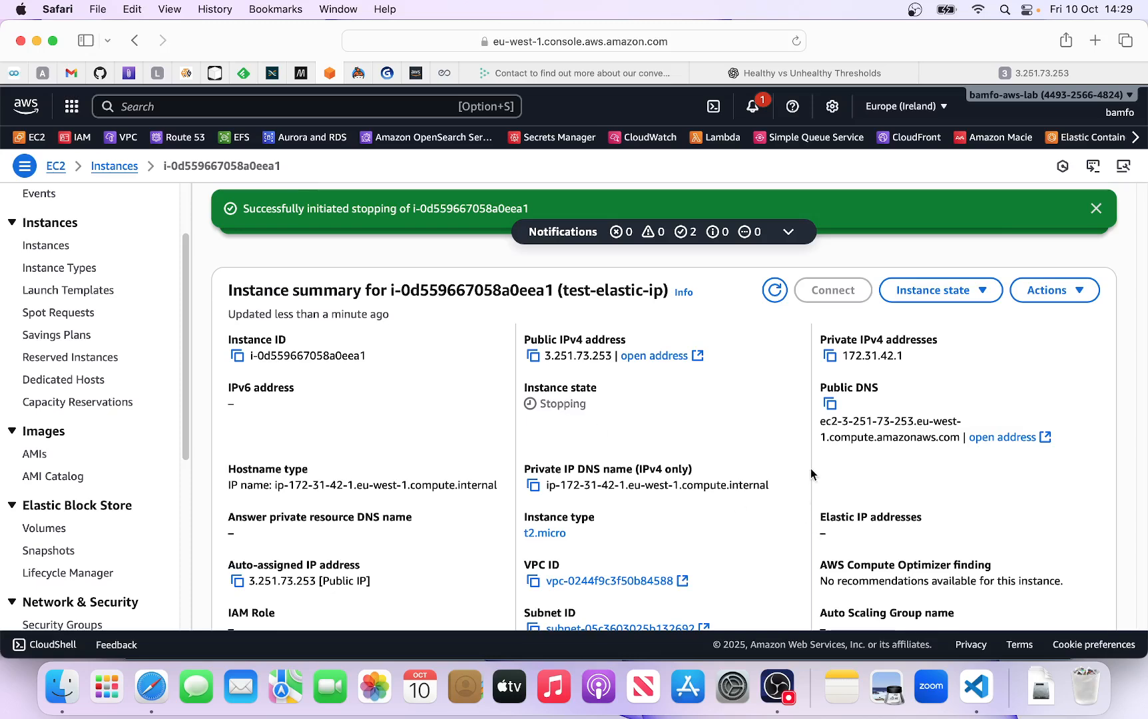
left_click(1097, 210)
left_click(1096, 209)
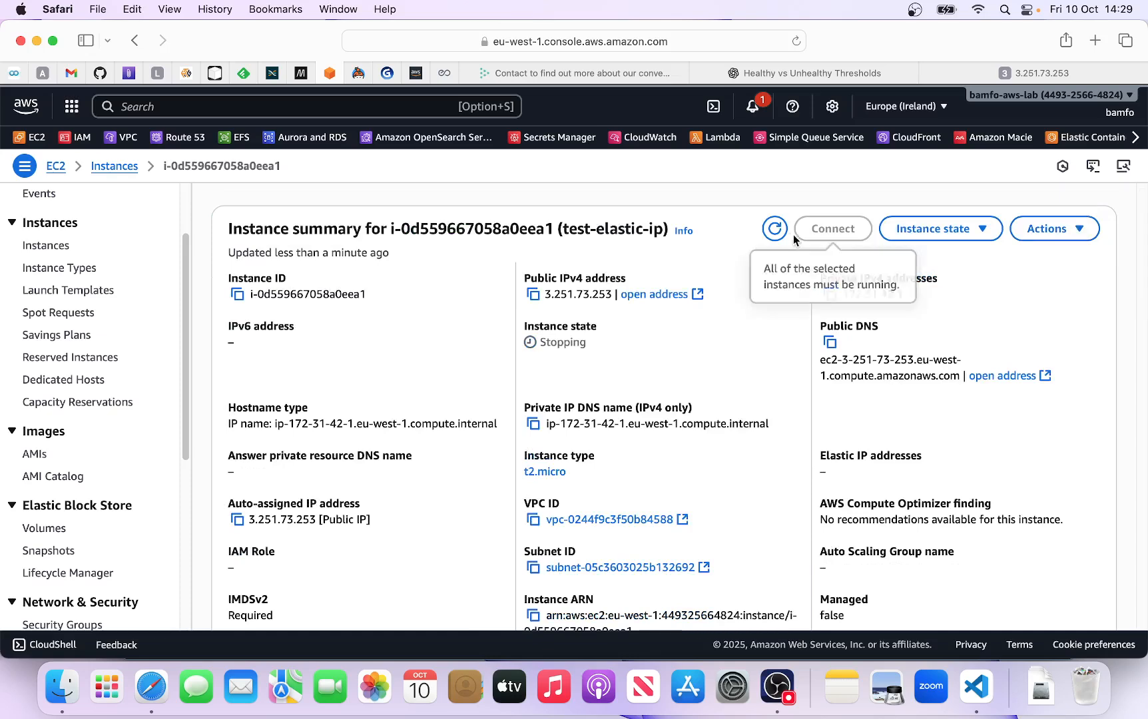
left_click(773, 231)
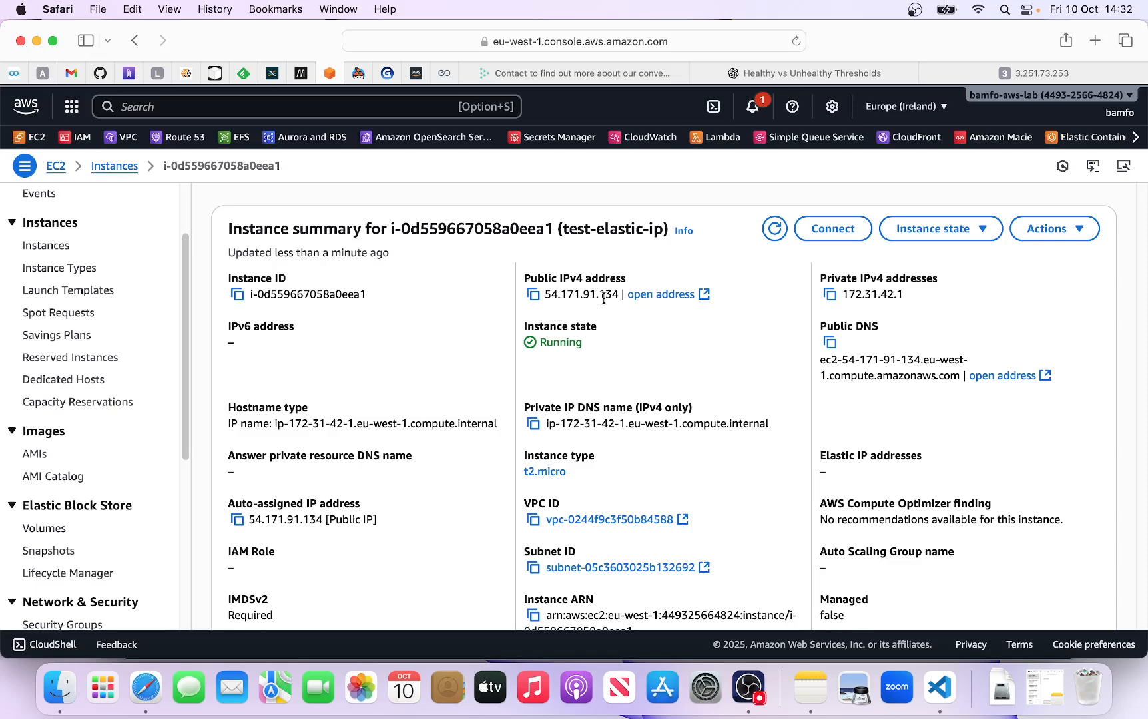
- Bring up the saved note in Notes, compare its IP address with the instance's public IPv4 address, and minimize the note
left_click(1048, 705)
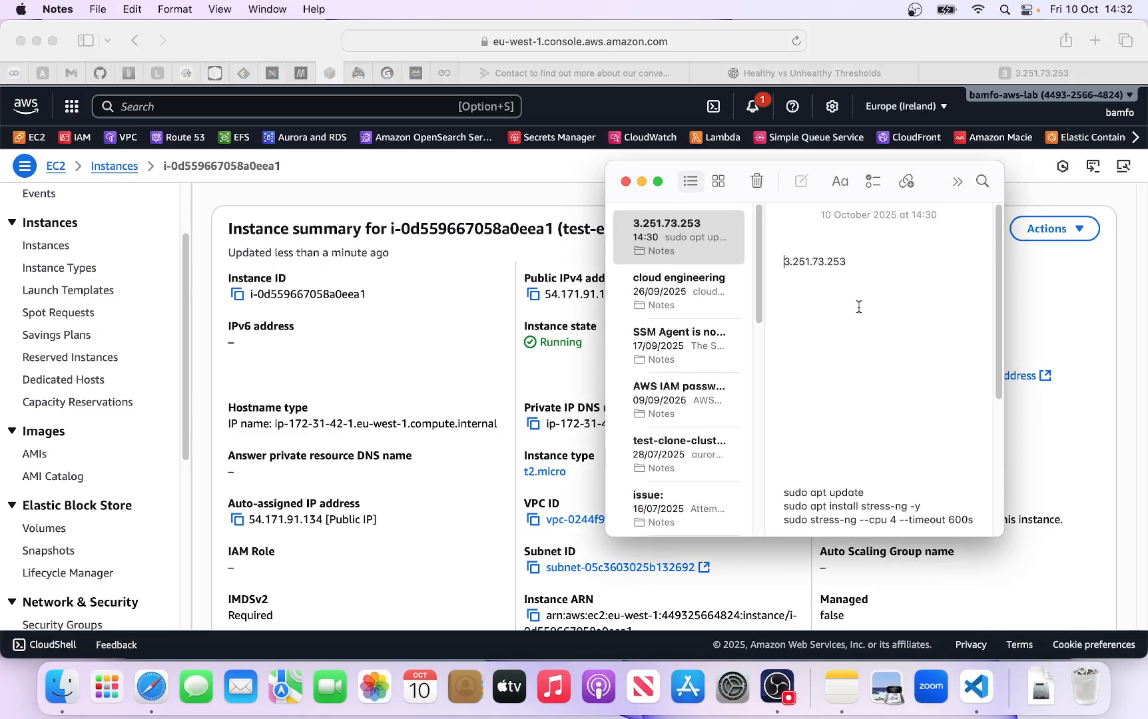
left_click_drag(826, 261, 849, 261)
left_click_drag(705, 169, 810, 180)
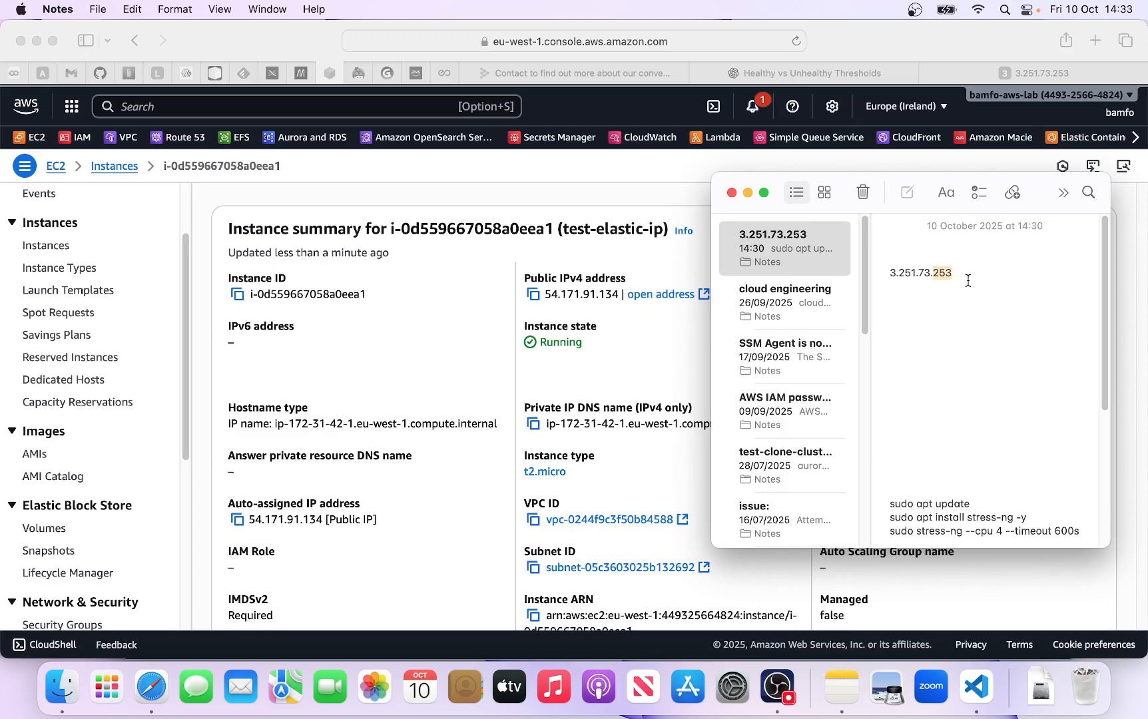
left_click(746, 192)
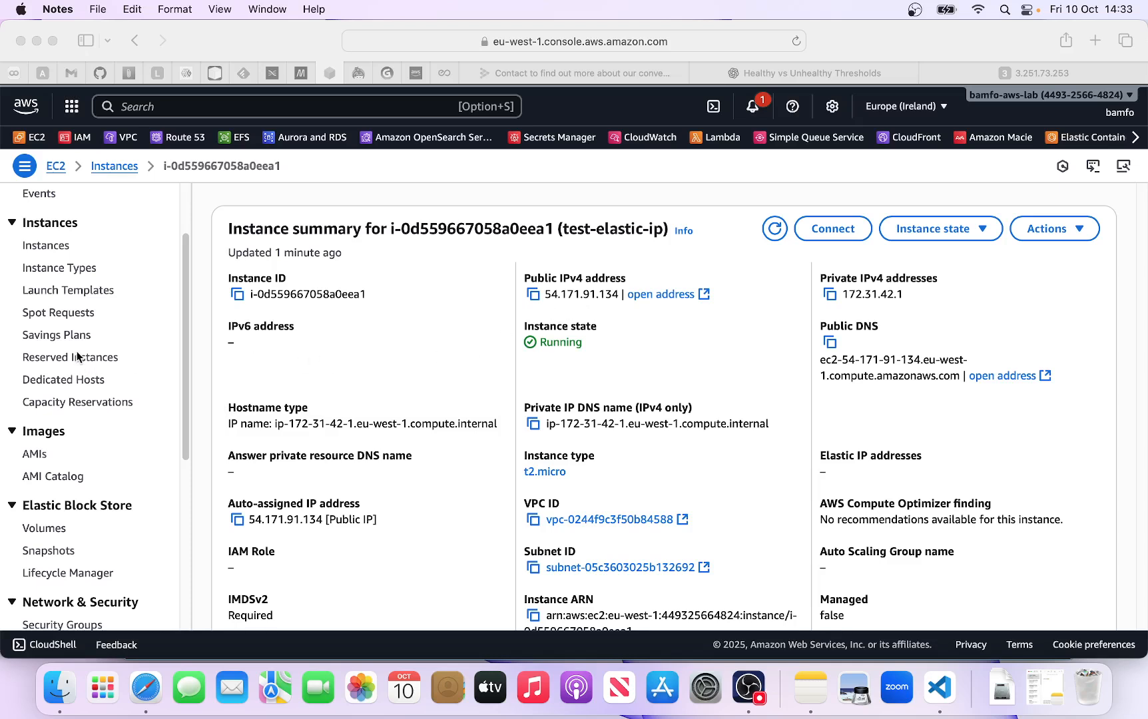
- Allocate a new Elastic IP address from Amazon's pool of IPv4 addresses without tags
scroll(76, 351, "down", 1)
scroll(68, 343, "down", 5)
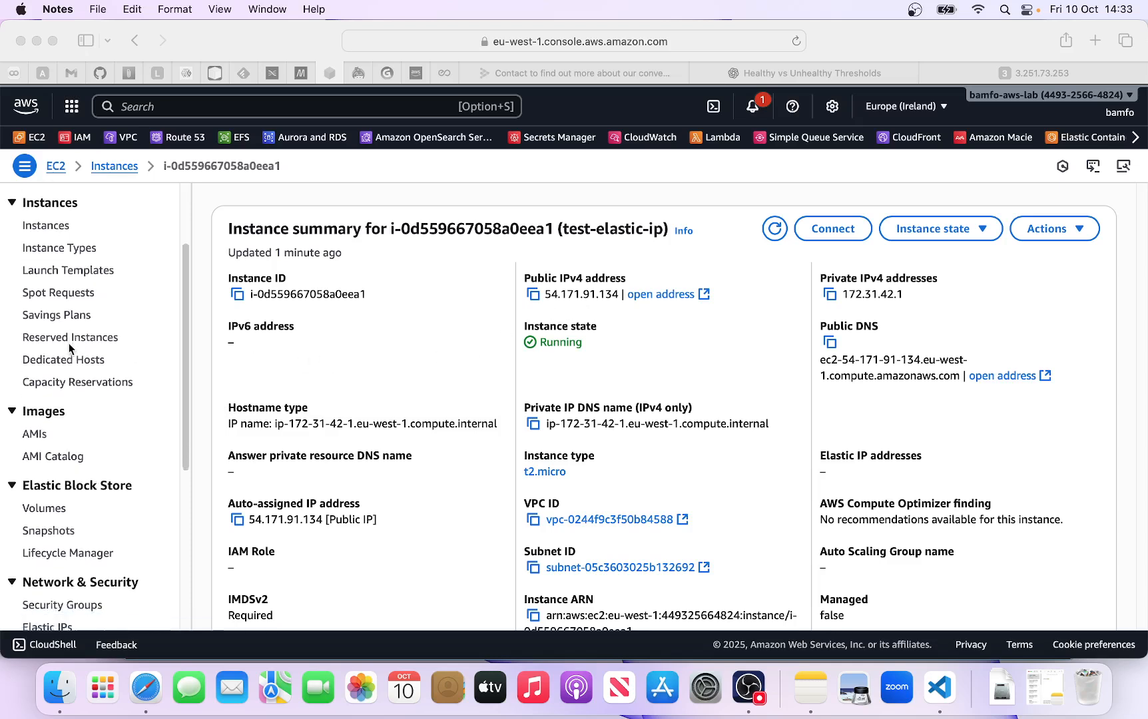
scroll(65, 411, "down", 6)
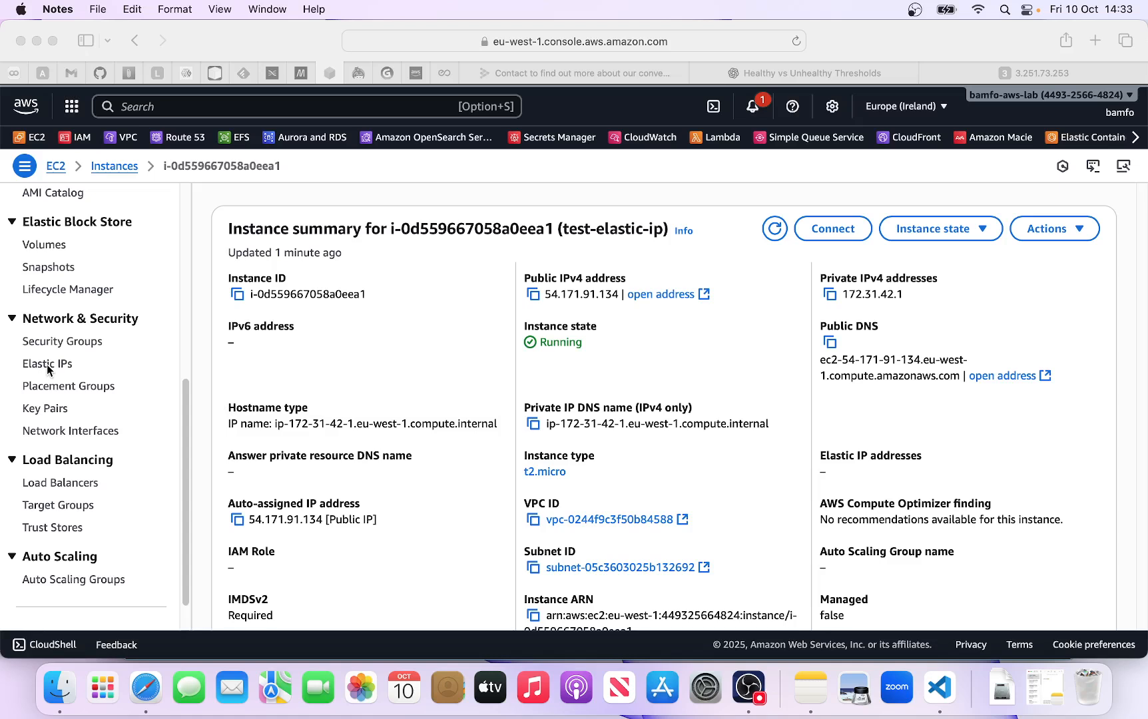
left_click(47, 369)
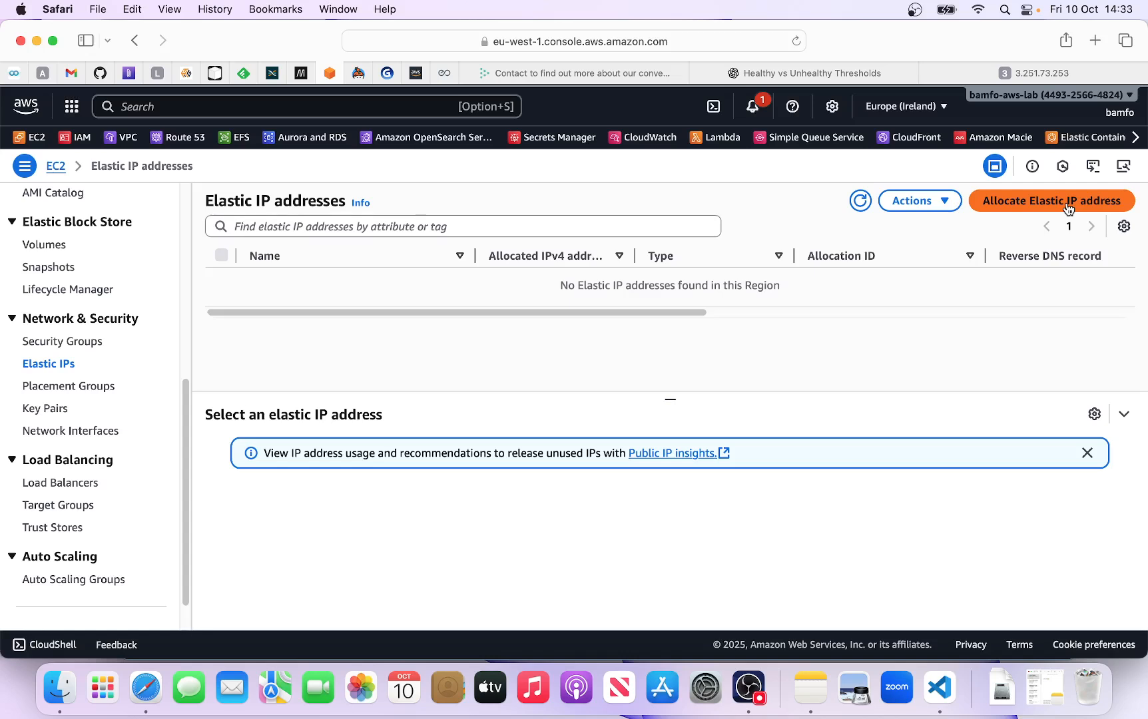
left_click(1067, 209)
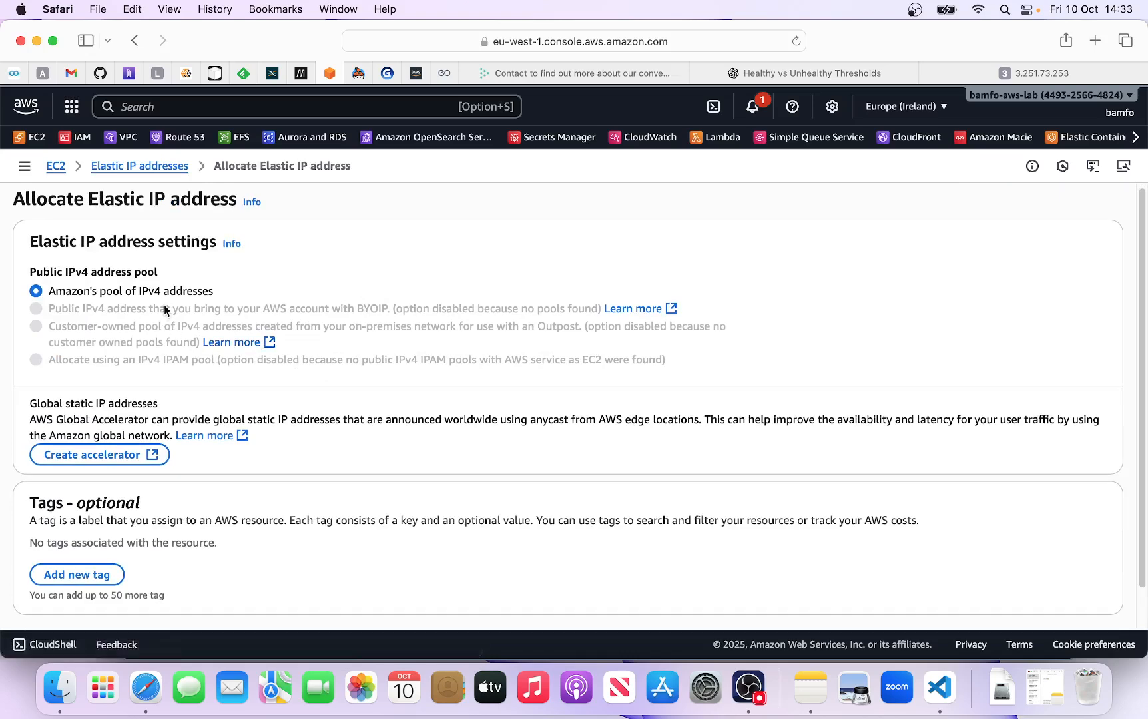
scroll(165, 333, "down", 2)
scroll(165, 332, "down", 1)
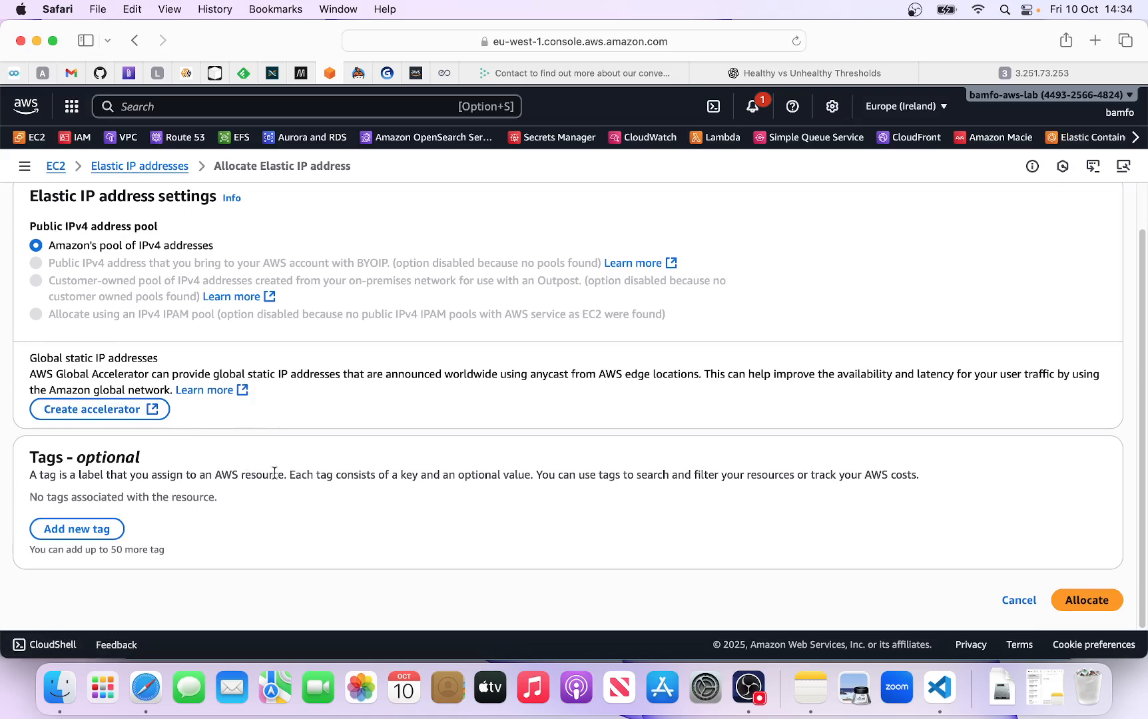
left_click(1088, 602)
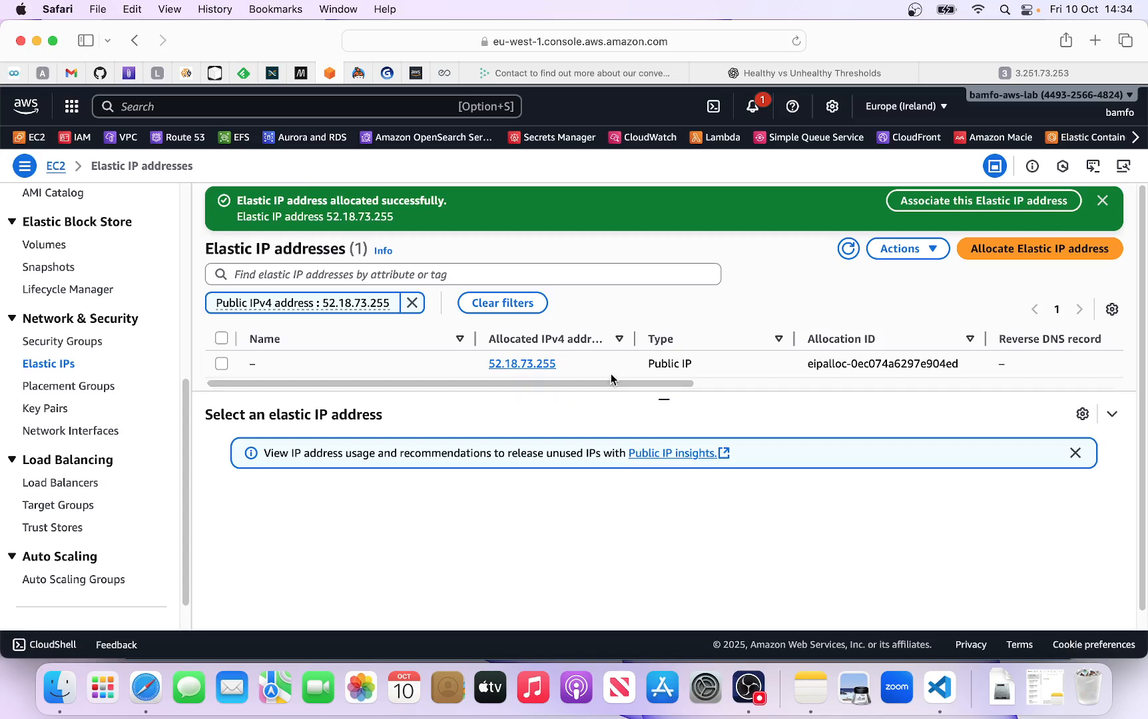
- Associate the newly allocated Elastic IP address with the test-elastic-ip instance
left_click(982, 203)
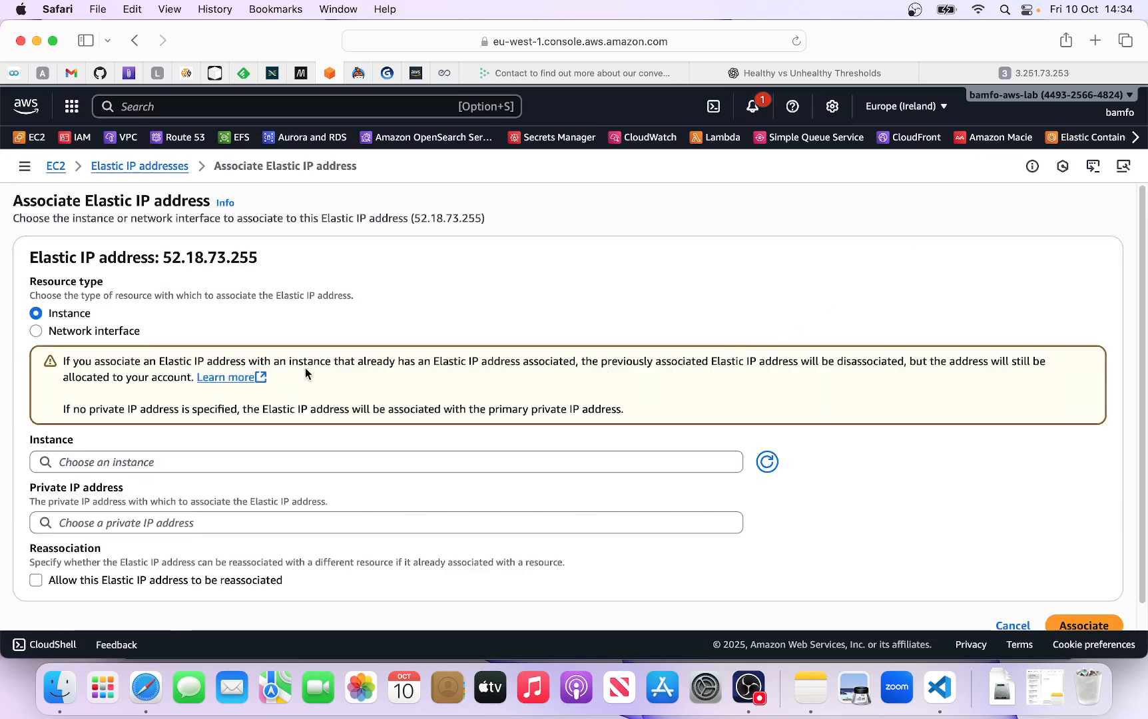
scroll(305, 371, "down", 1)
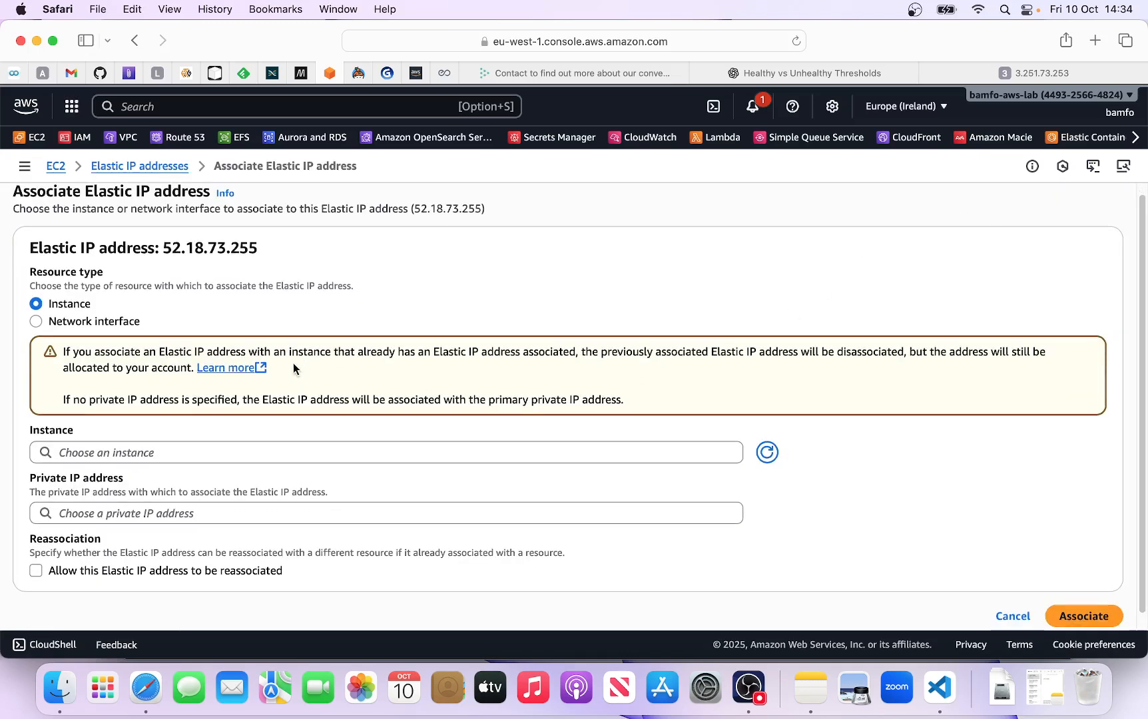
left_click(123, 454)
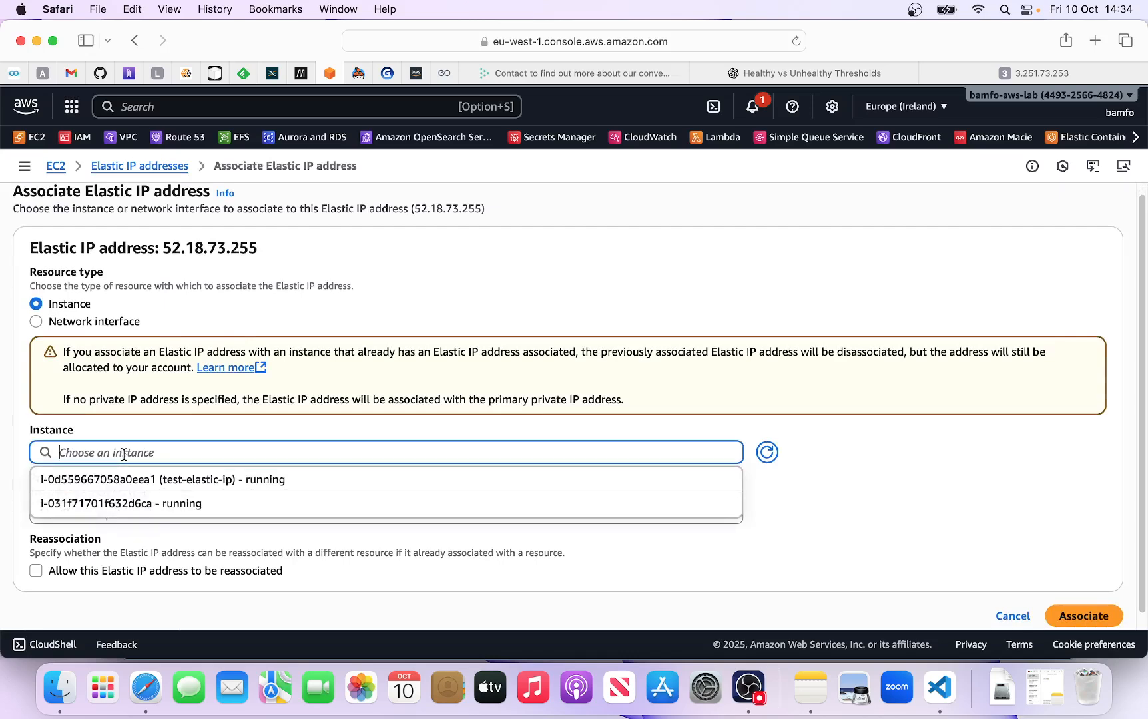
left_click(204, 488)
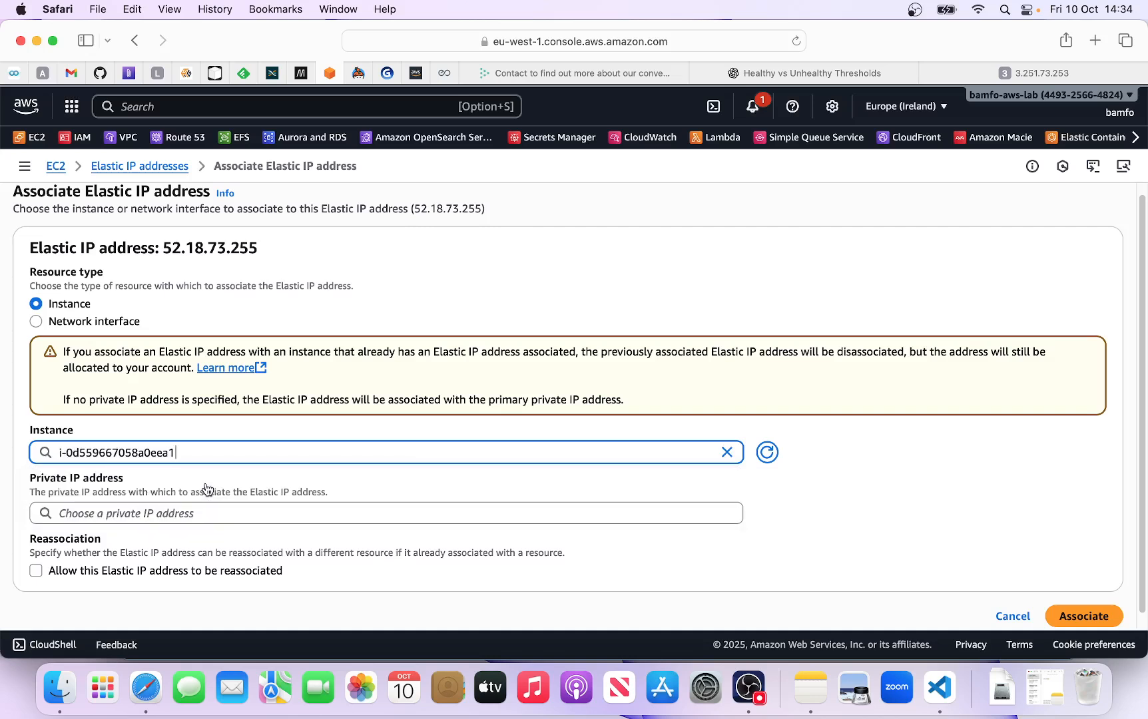
scroll(244, 462, "down", 1)
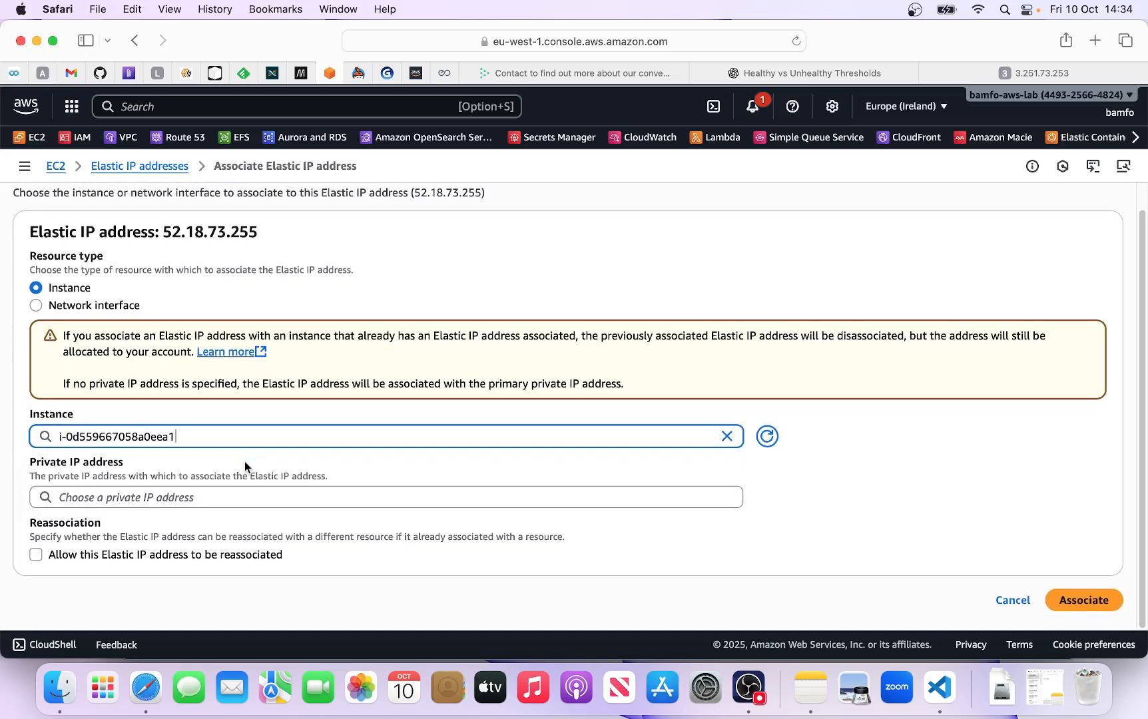
left_click(1095, 601)
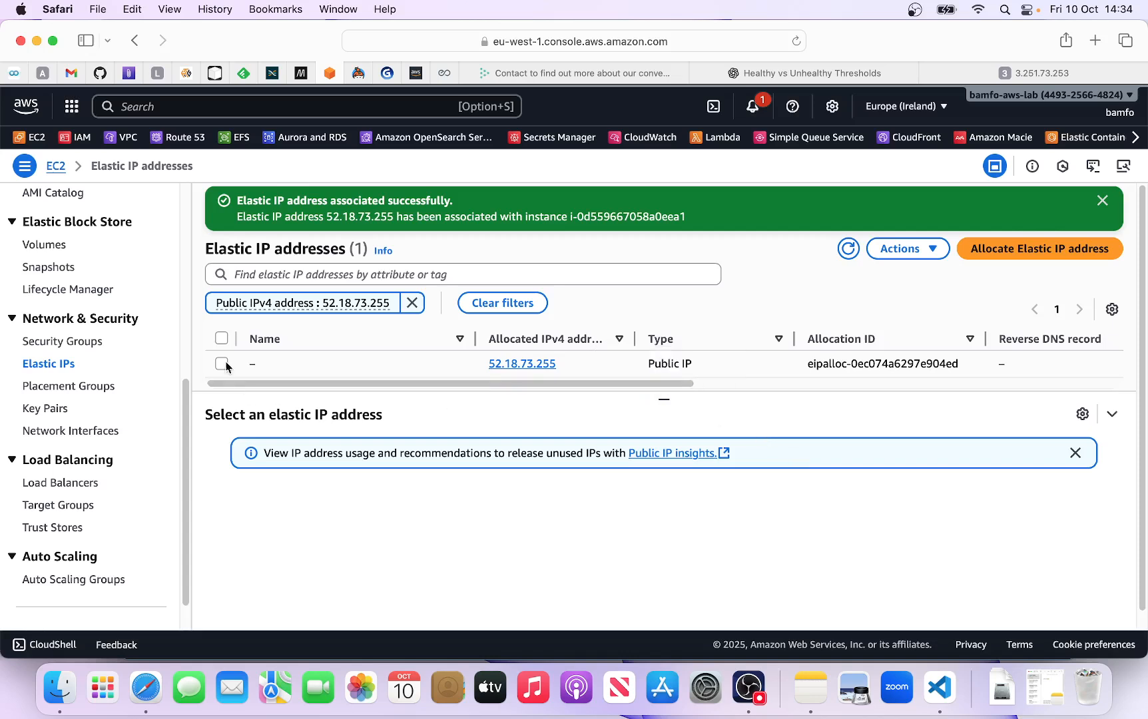
- Return to the EC2 instances list, refresh it and check the public and Elastic IP addresses in test-elastic-ip's details
scroll(46, 347, "up", 6)
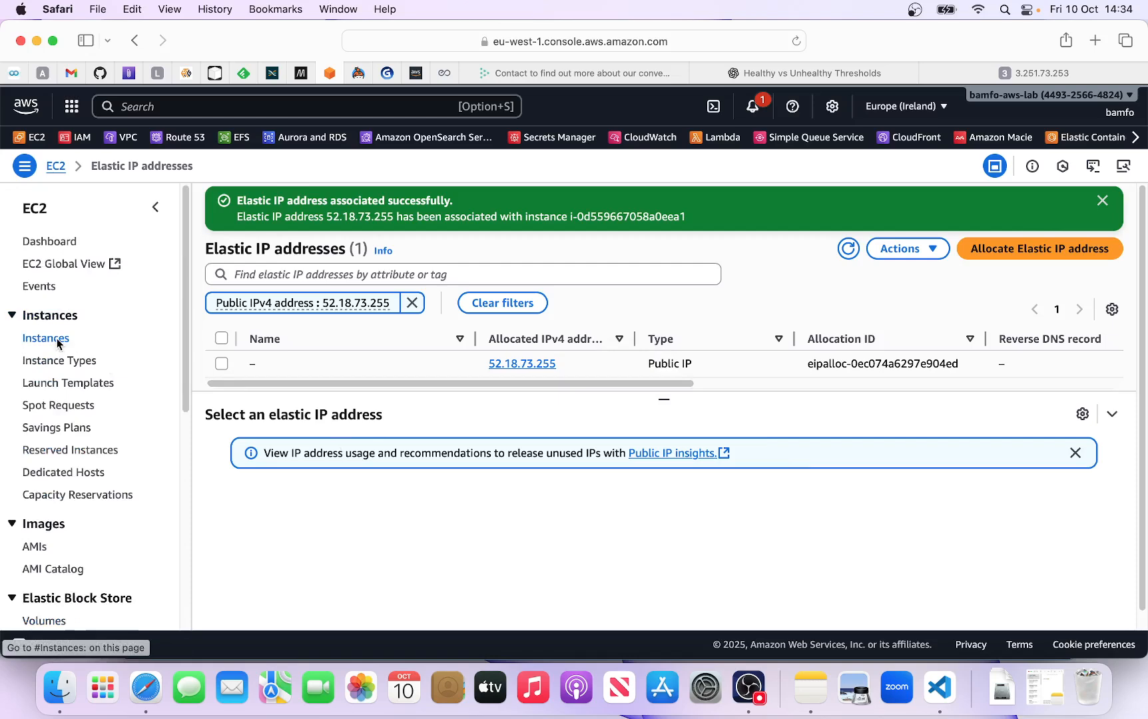
left_click(58, 340)
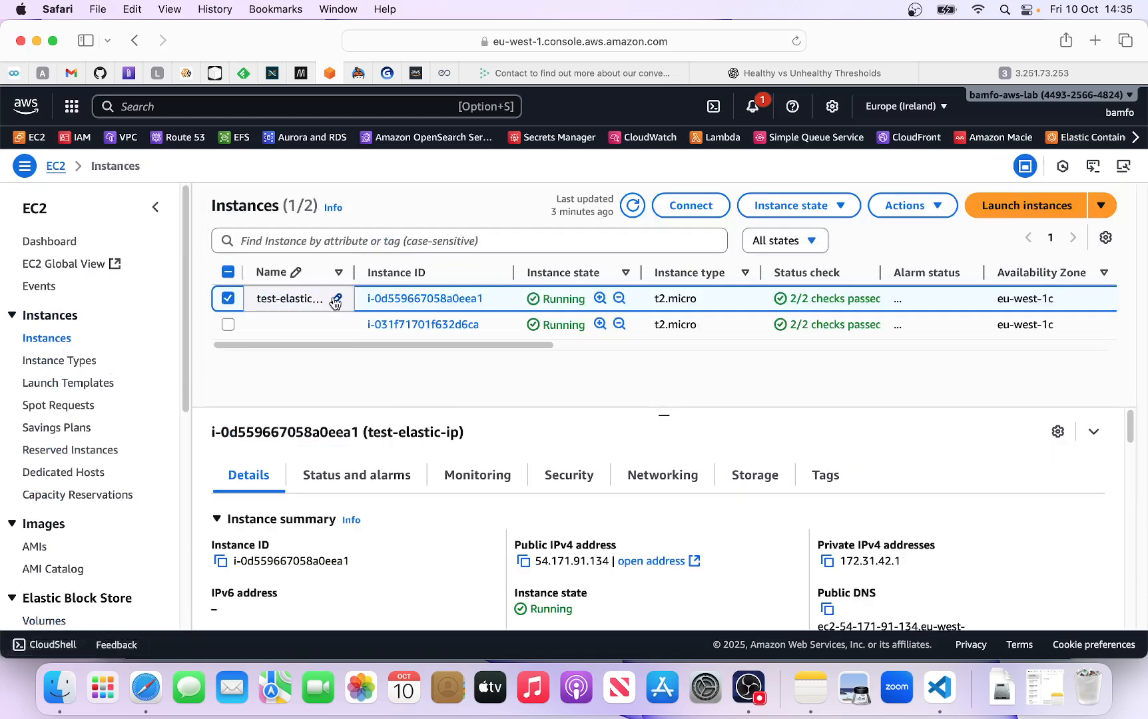
left_click(633, 207)
scroll(871, 474, "down", 2)
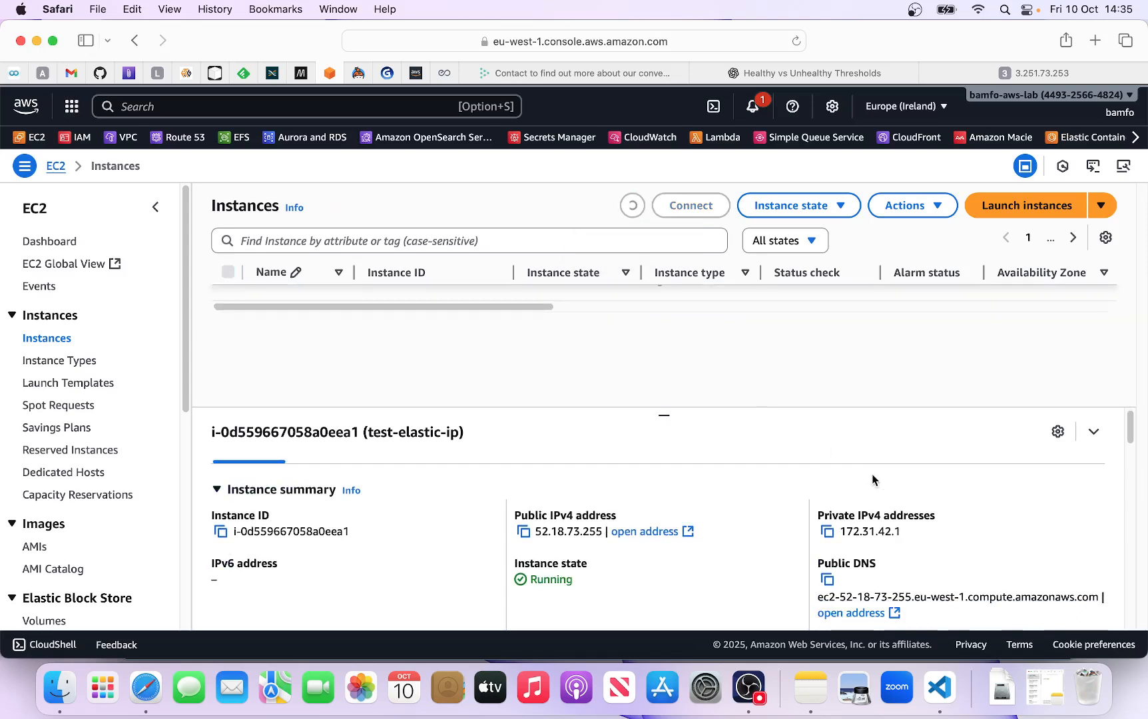
scroll(878, 511, "down", 4)
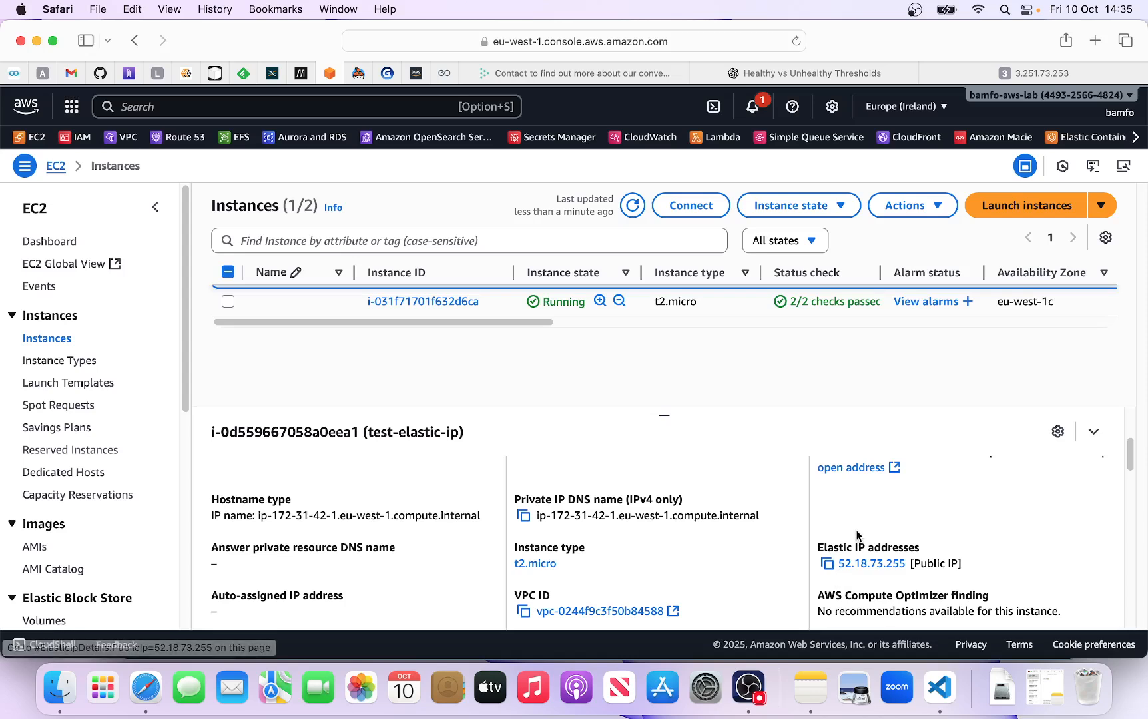
scroll(835, 577, "down", 1)
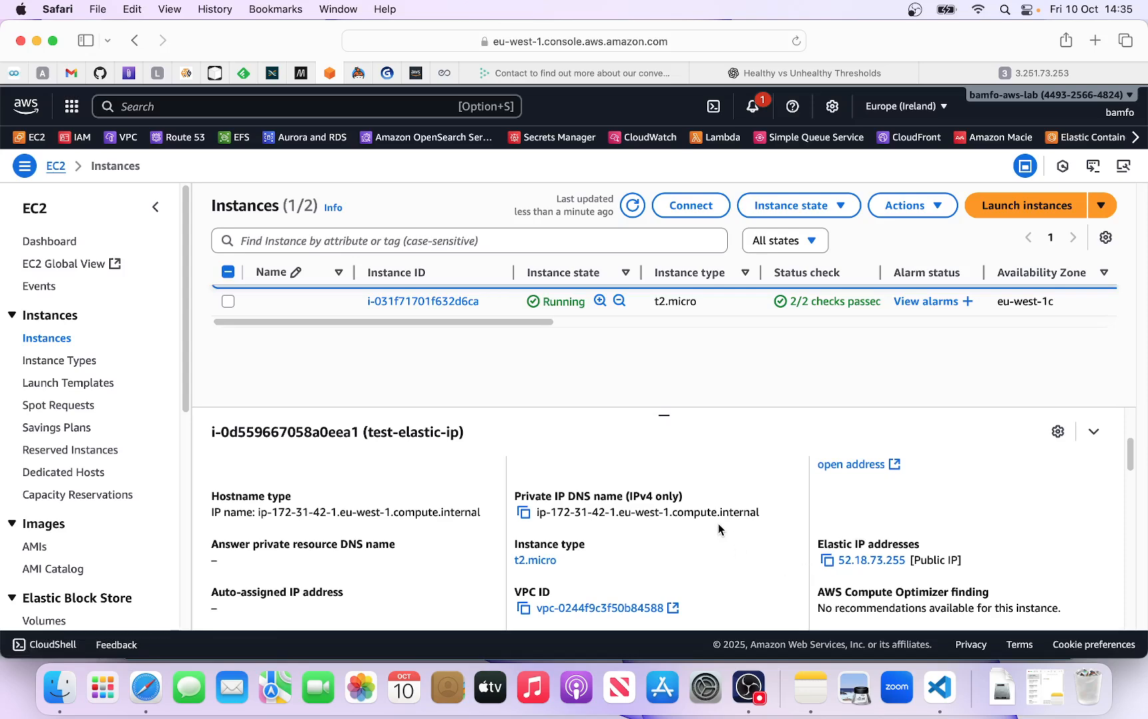
scroll(718, 526, "up", 1)
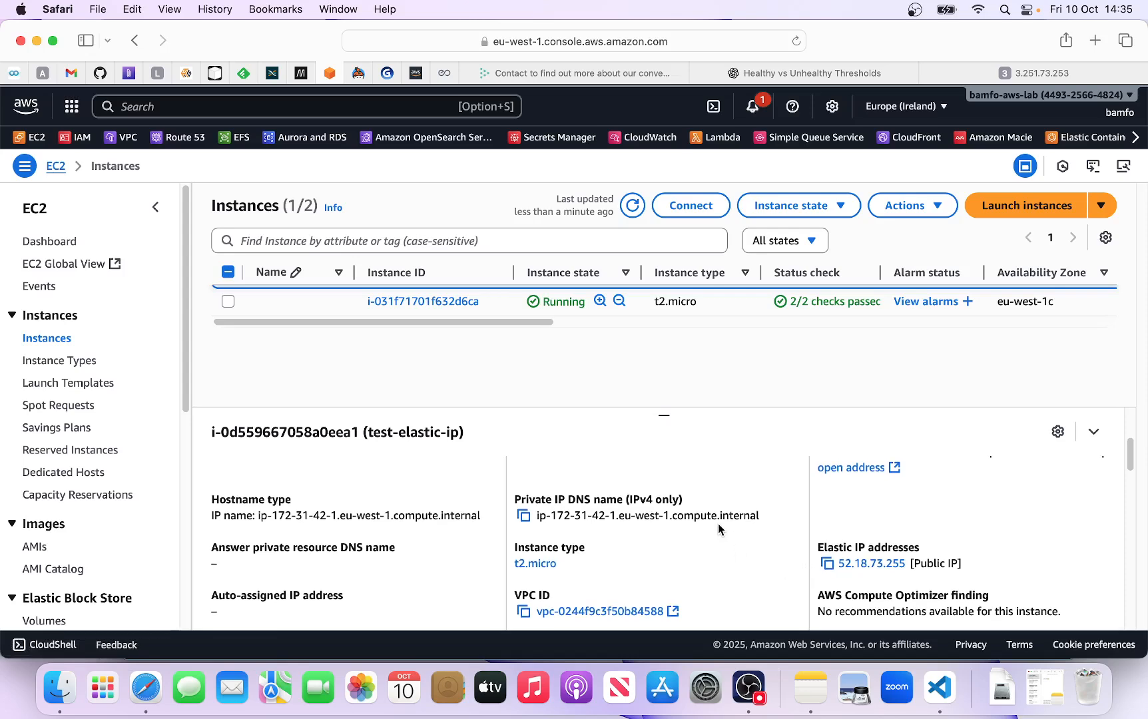
left_click(864, 564)
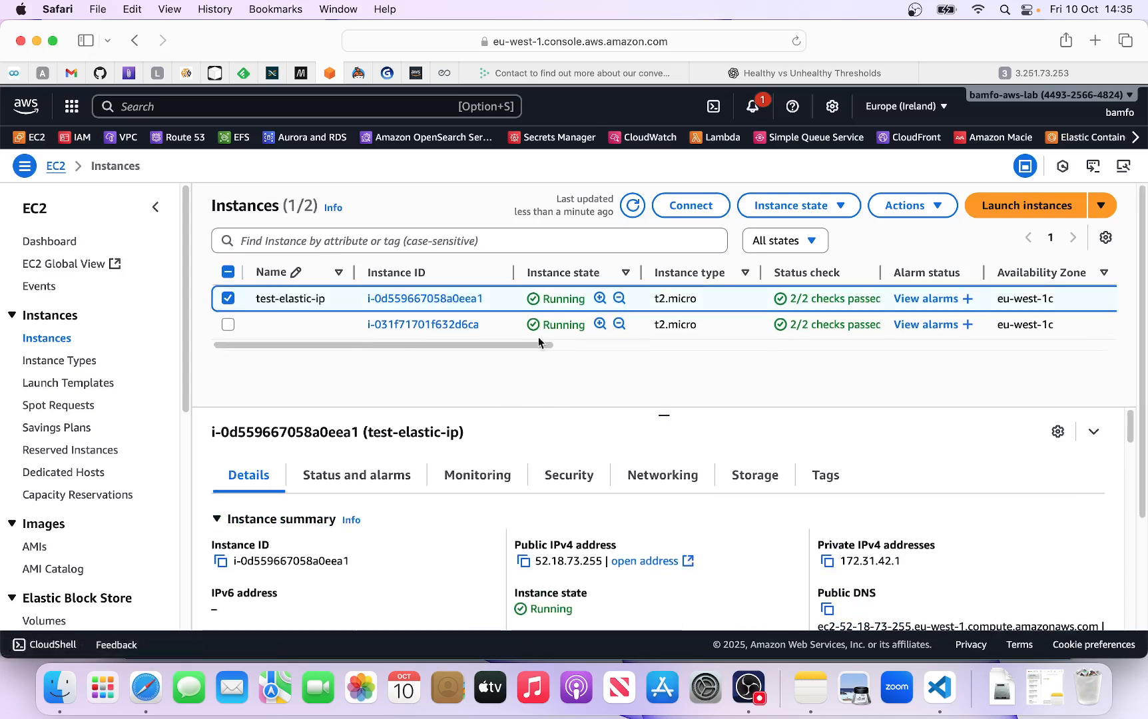
- Open the test-elastic-ip instance's summary and stop the instance
left_click(458, 298)
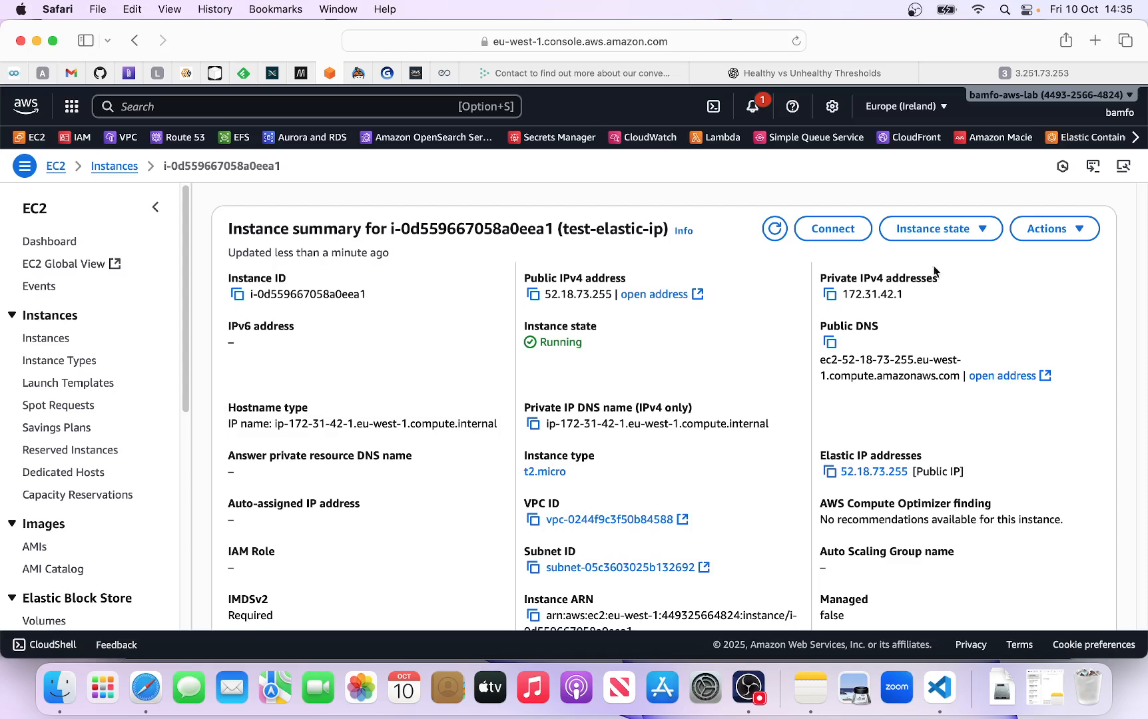
left_click(981, 233)
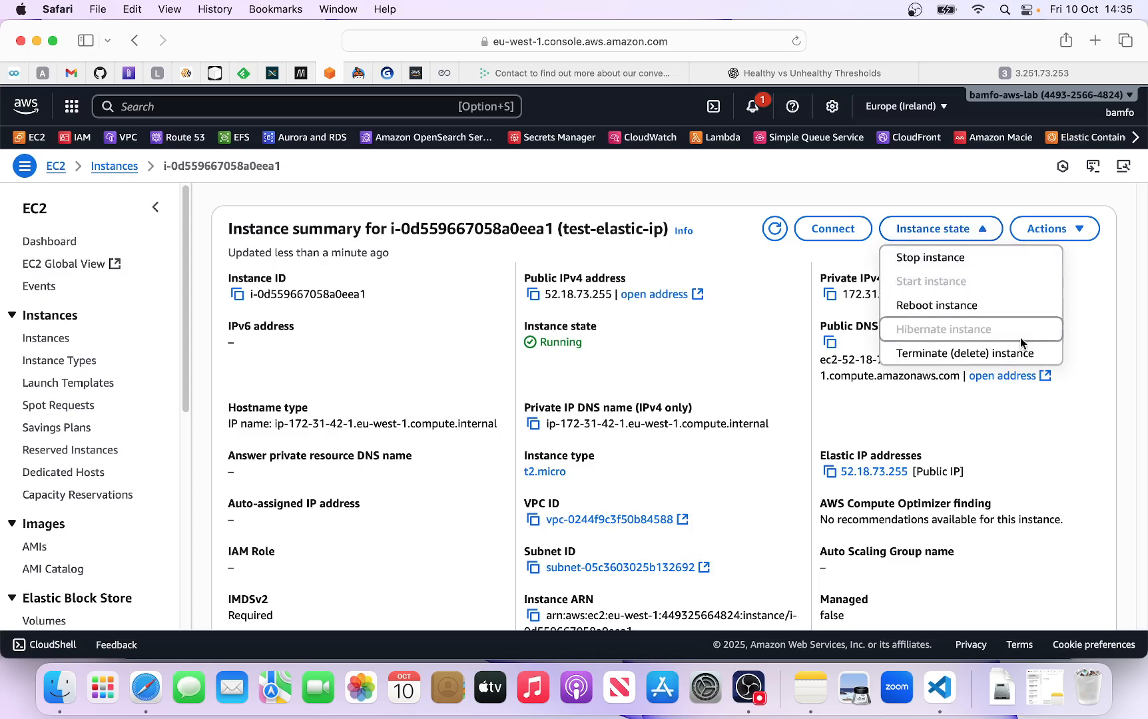
left_click(965, 266)
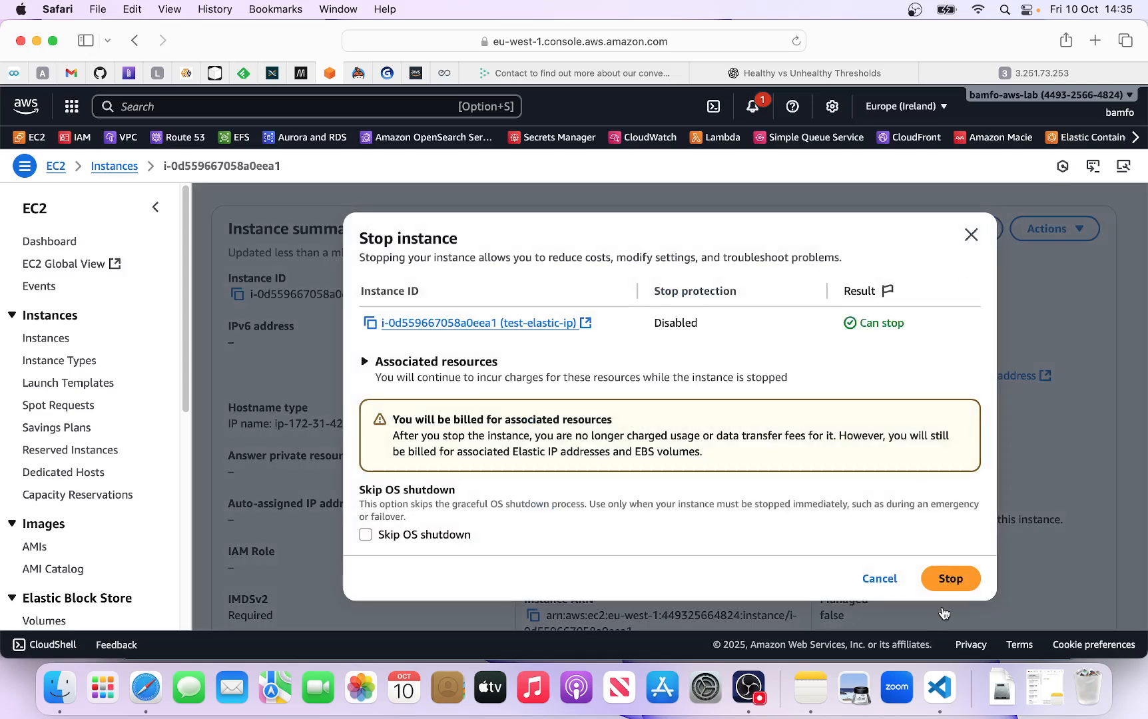
left_click(959, 583)
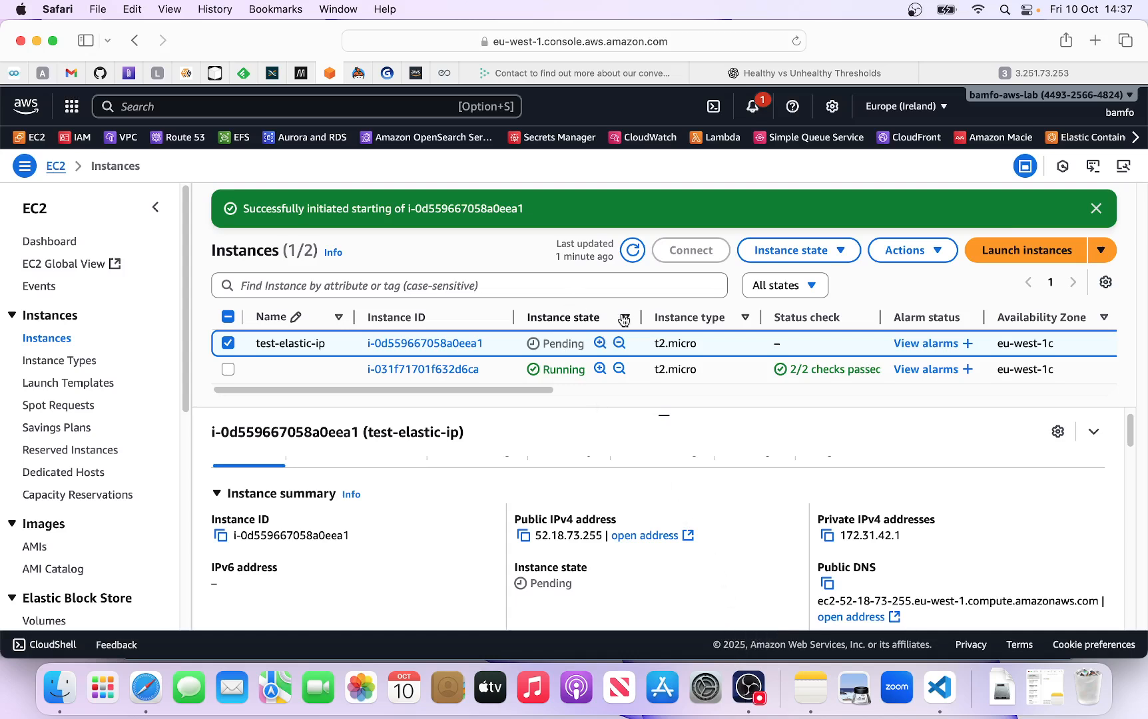
- Refresh the instances list, copy test-elastic-ip's Elastic IP address from its summary and load it in a new browser tab
left_click(631, 249)
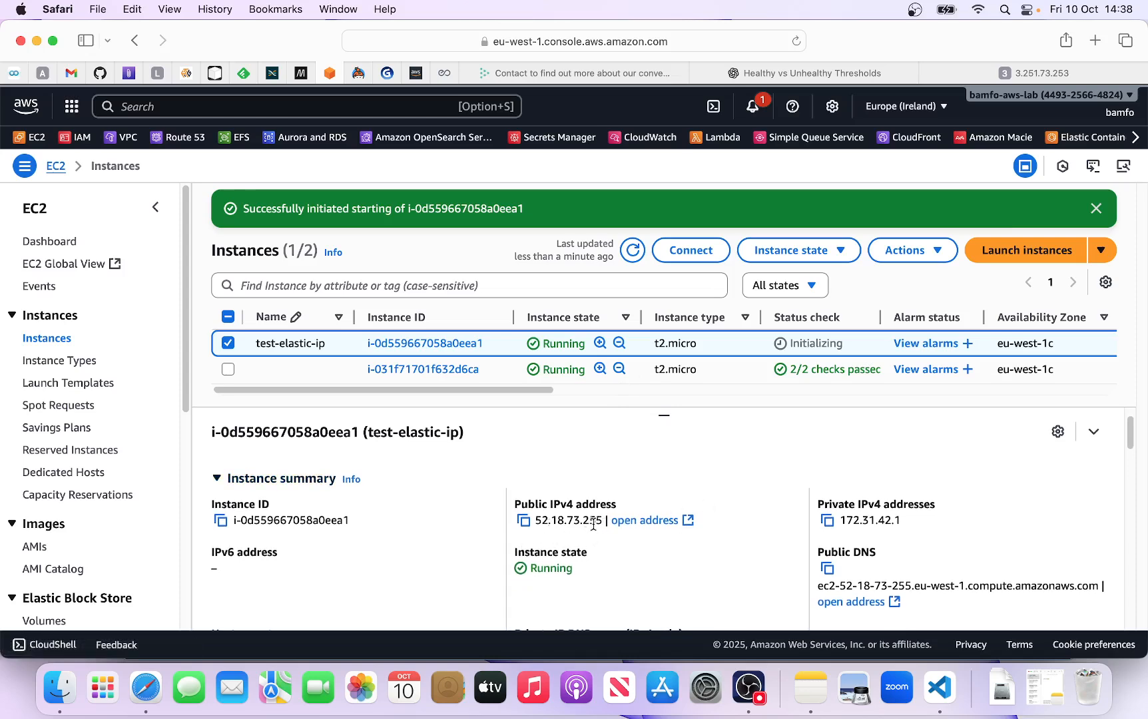
left_click(428, 344)
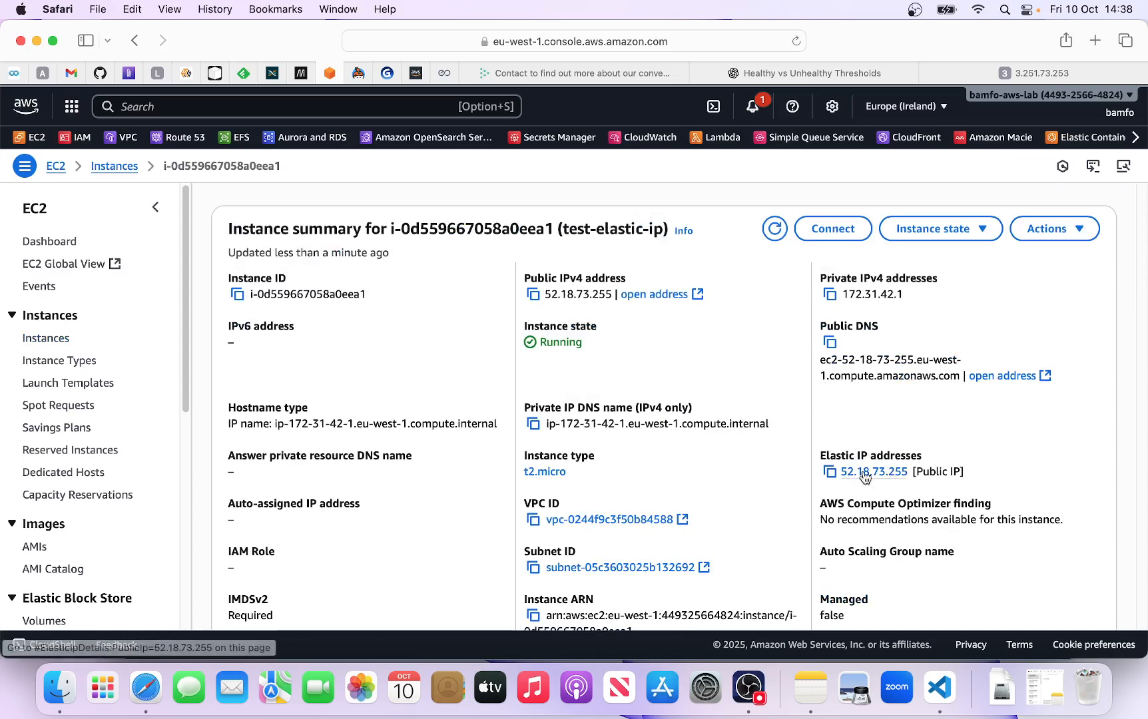
left_click(829, 472)
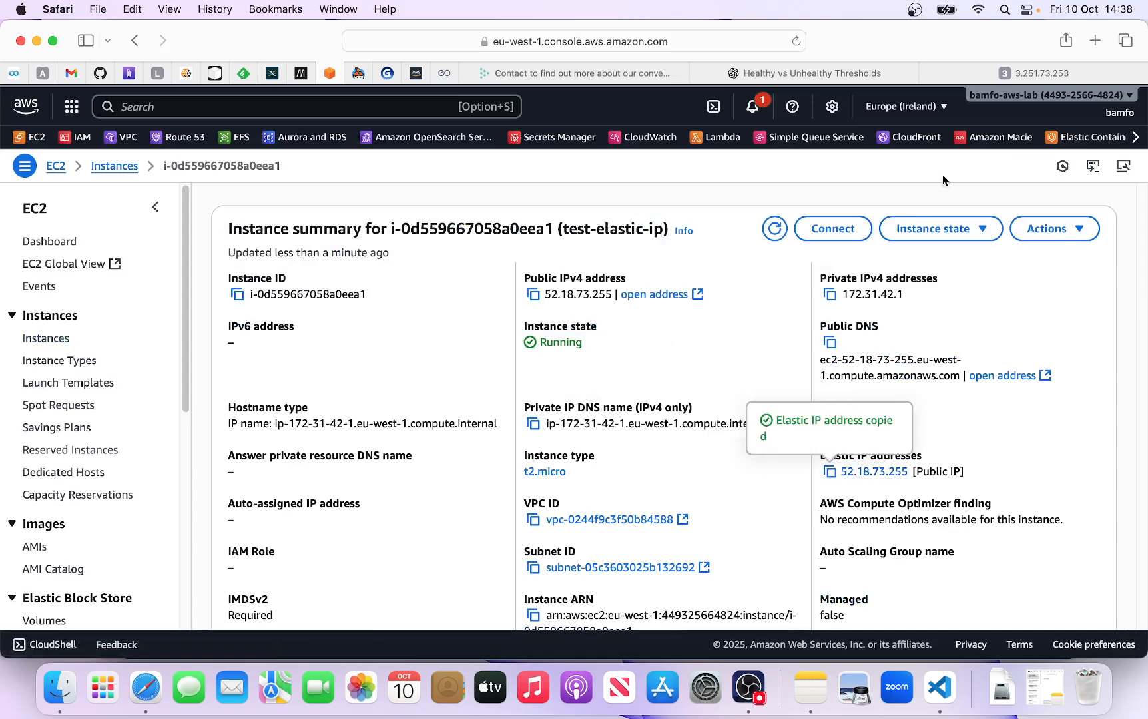
left_click(1095, 41)
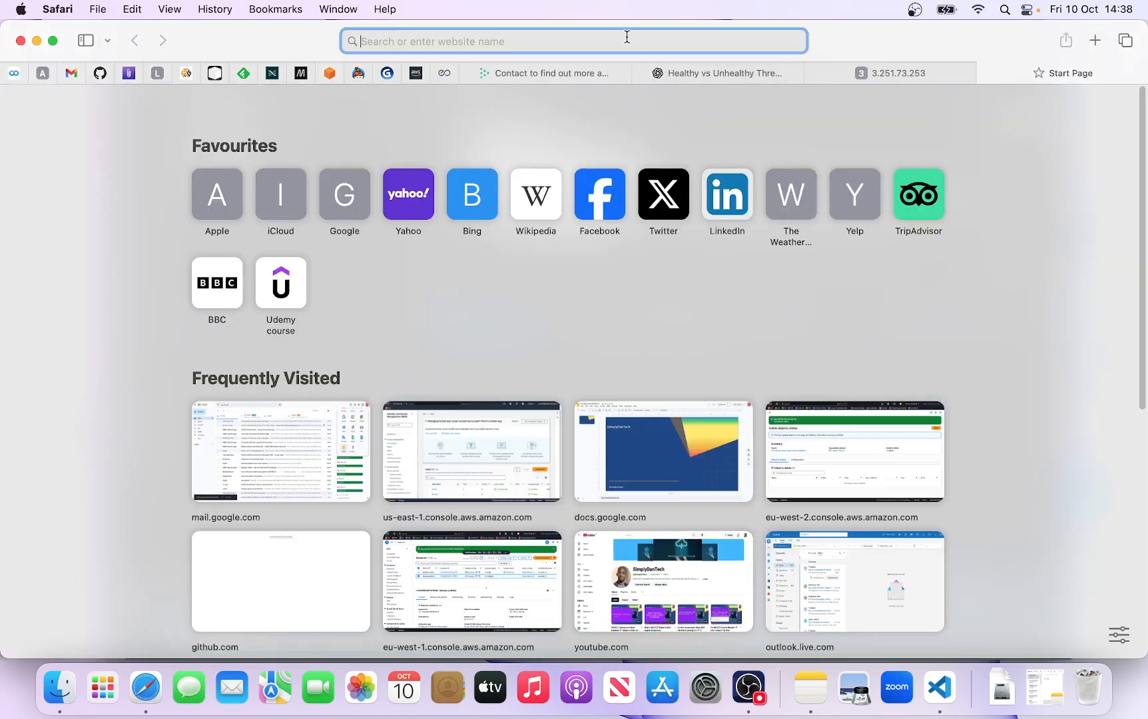
key("super+v")
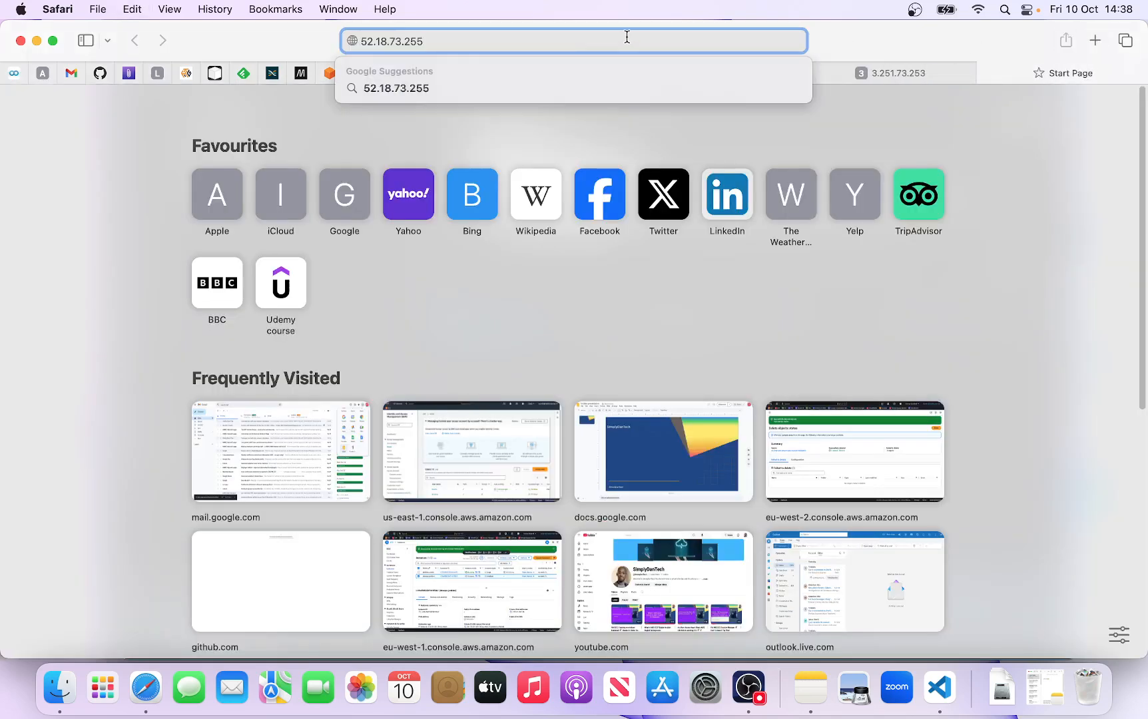
key("Return")
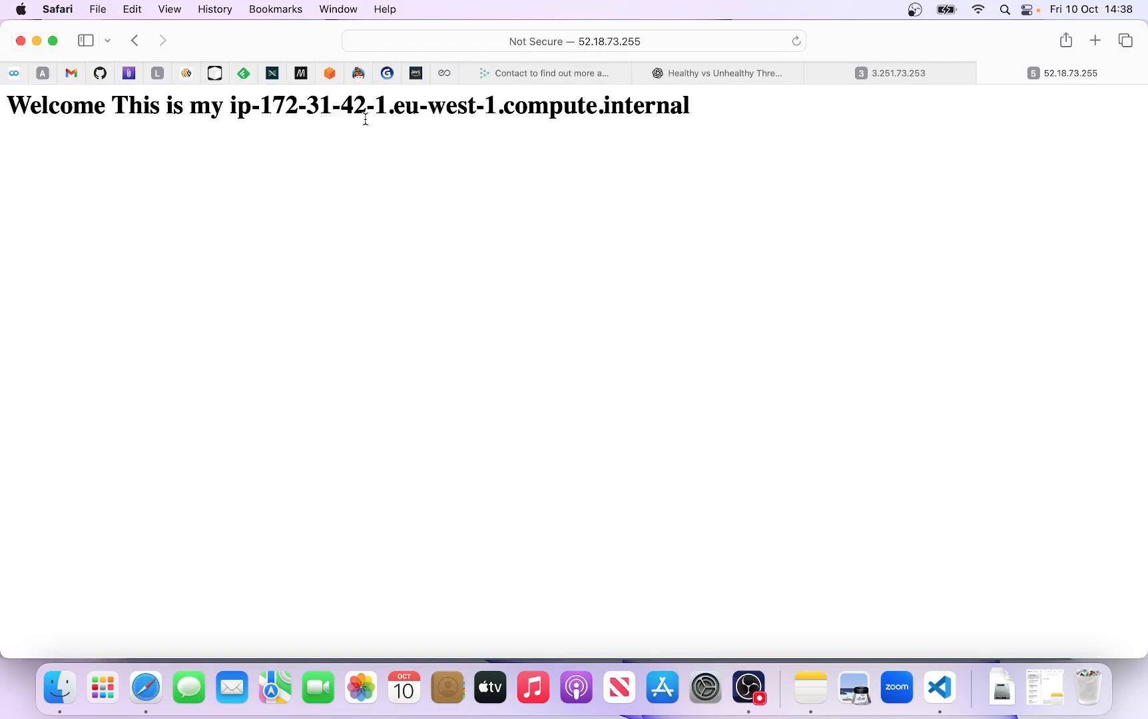
- Return to the EC2 console, open the Elastic IP addresses list and disassociate 52.18.73.255 from the test-elastic-ip instance
left_click(329, 73)
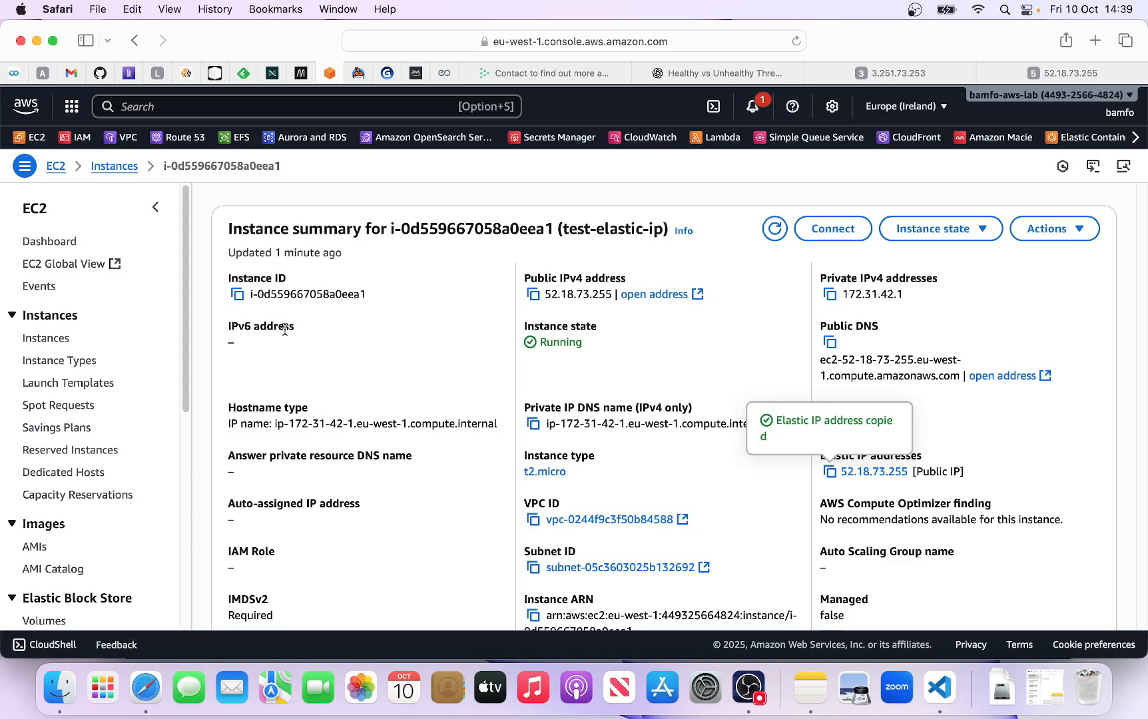
scroll(60, 519, "down", 10)
scroll(65, 524, "down", 2)
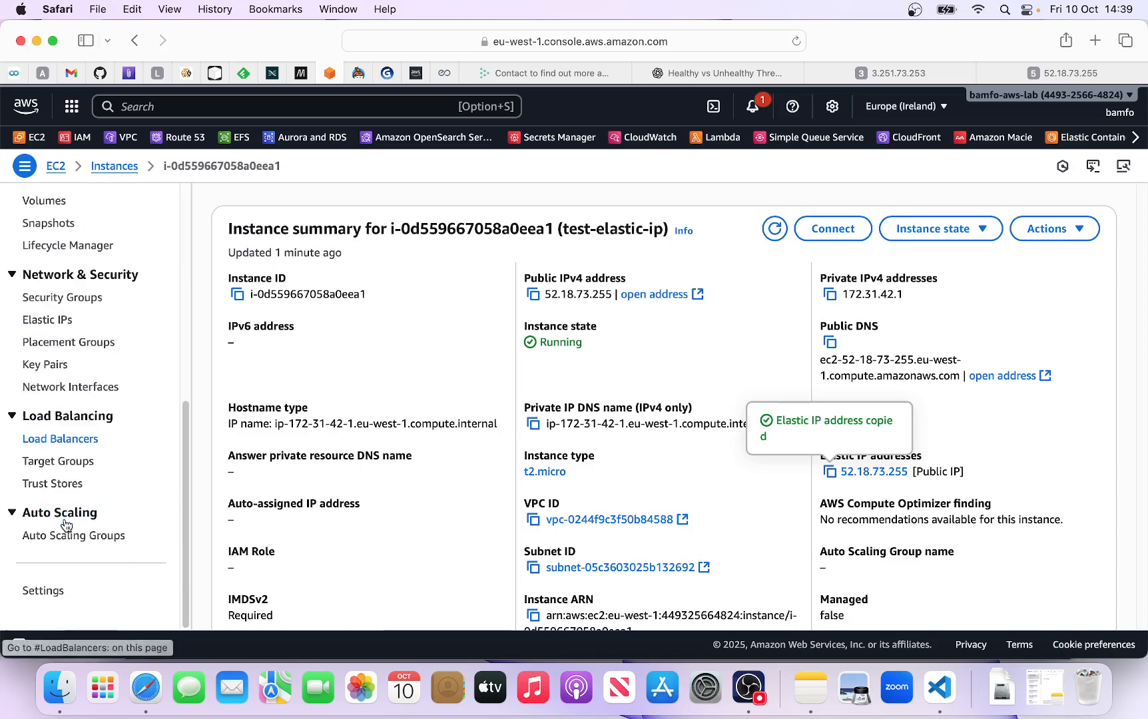
left_click(46, 320)
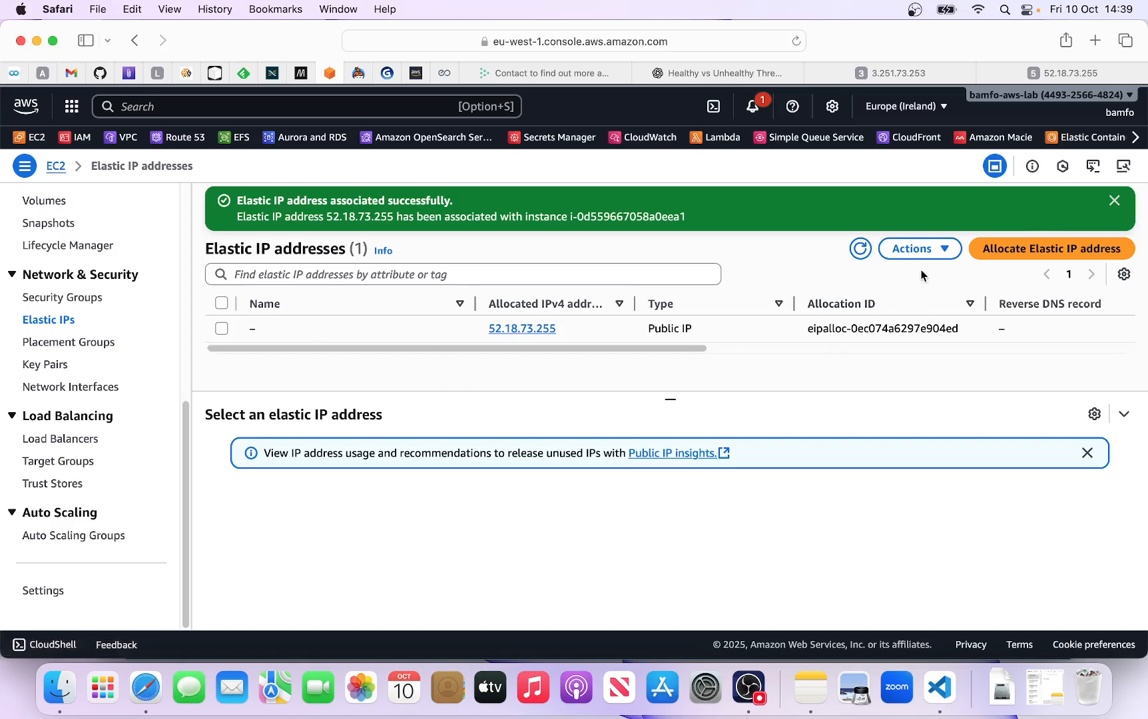
left_click(941, 256)
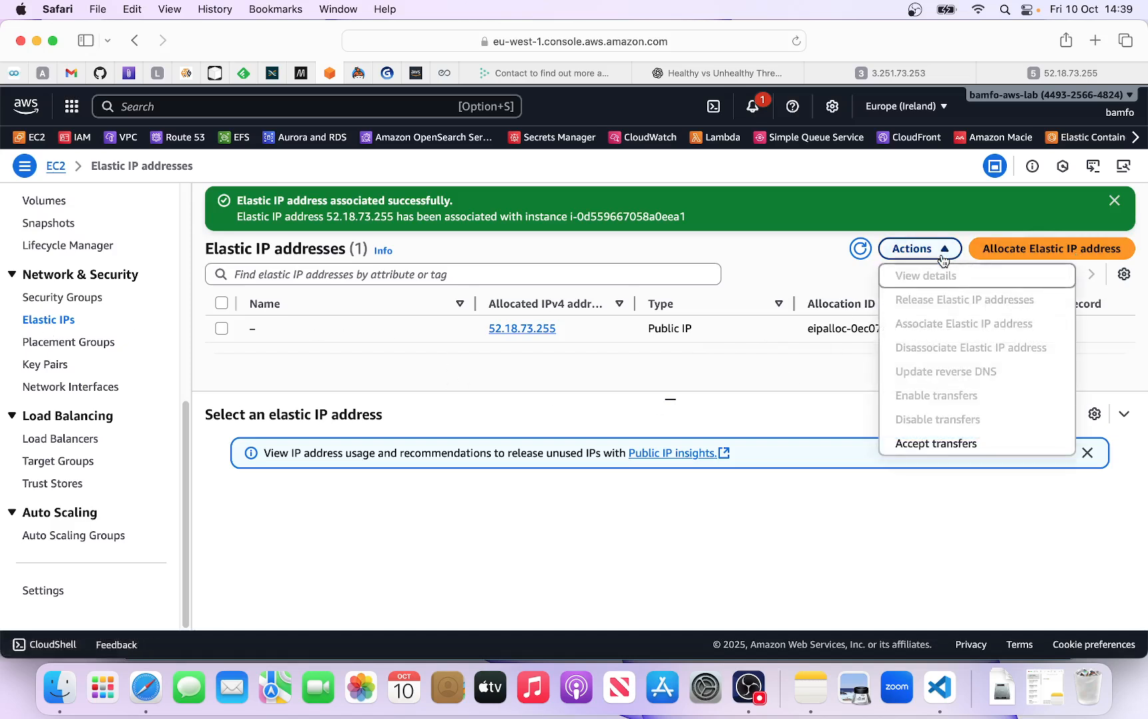
left_click(221, 328)
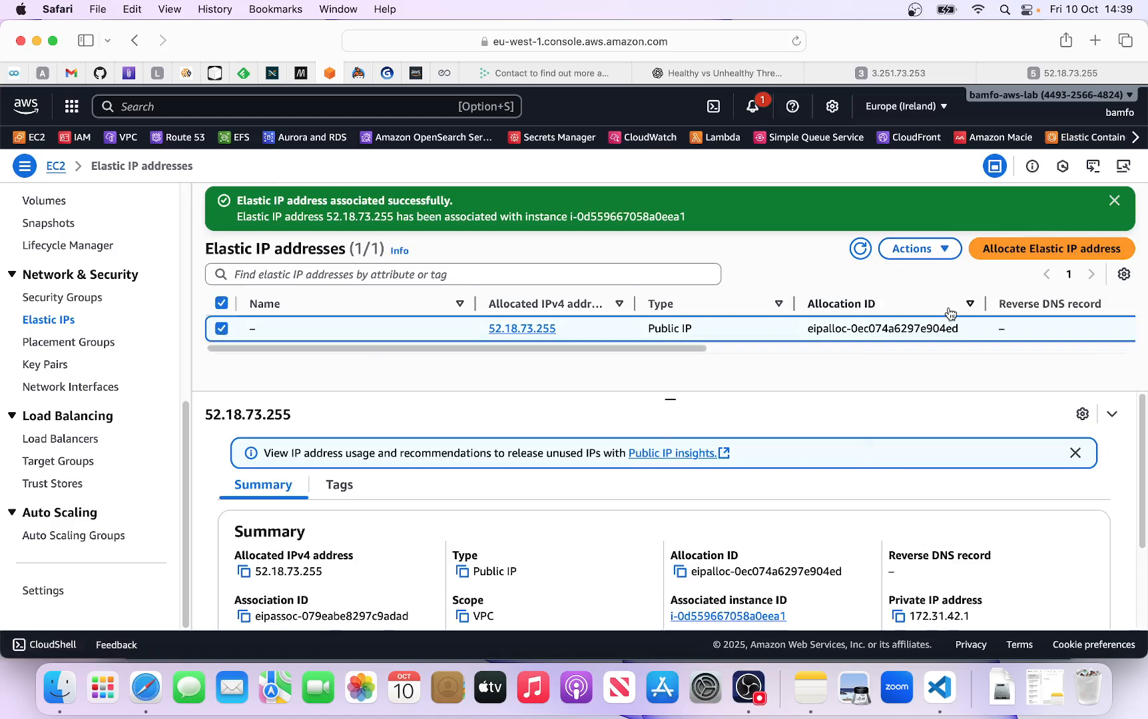
left_click(948, 260)
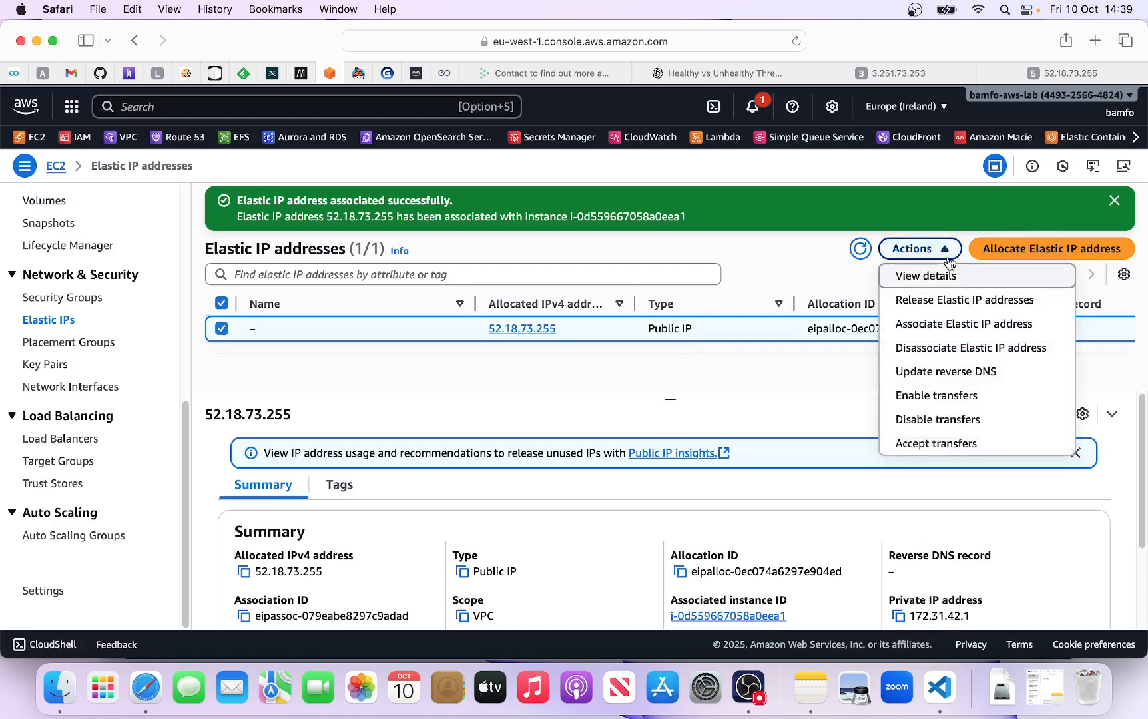
left_click(941, 348)
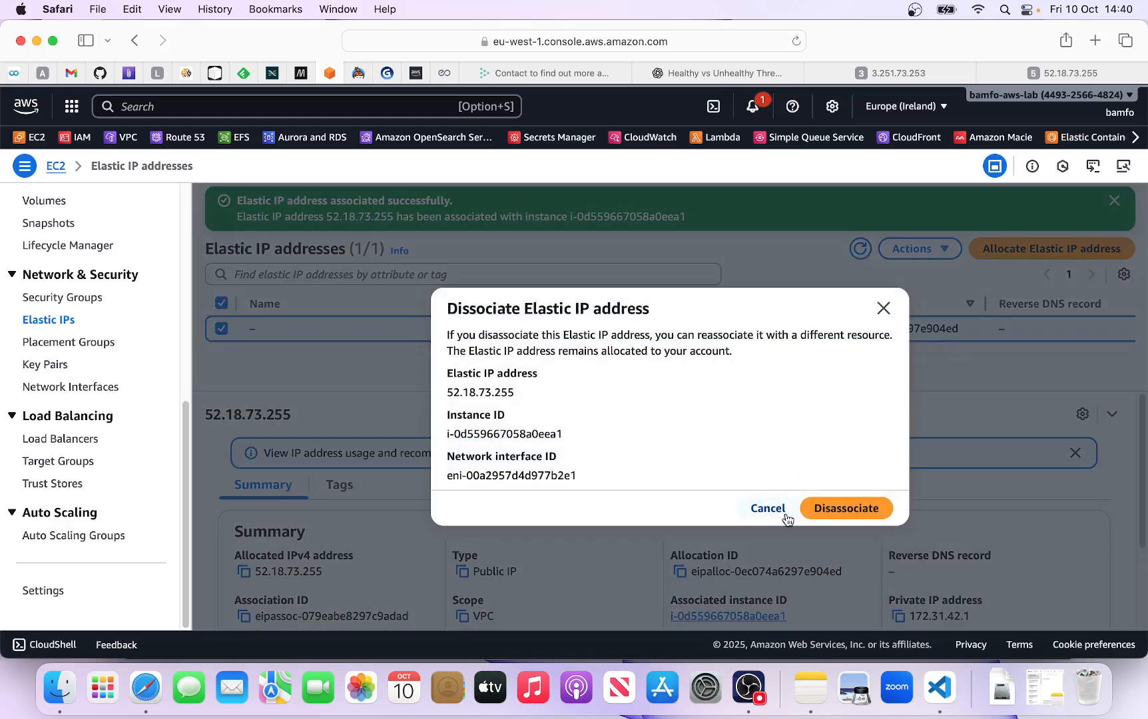
left_click(854, 514)
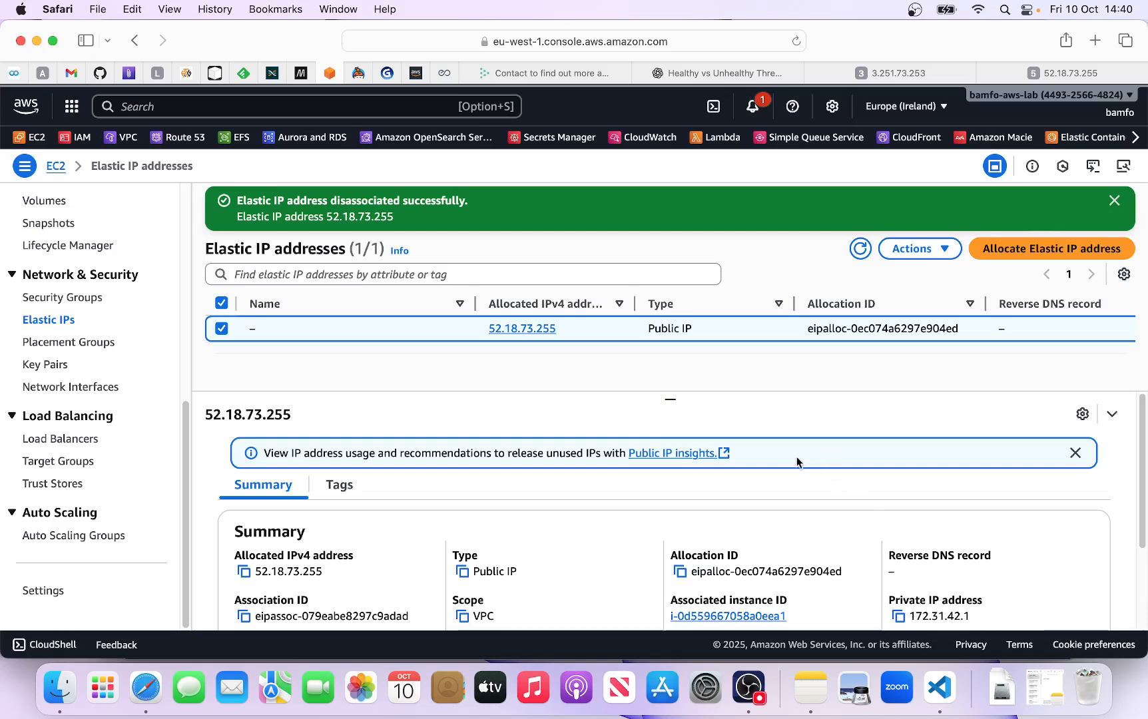
- Release the disassociated Elastic IP address 52.18.73.255 from the account
left_click(948, 256)
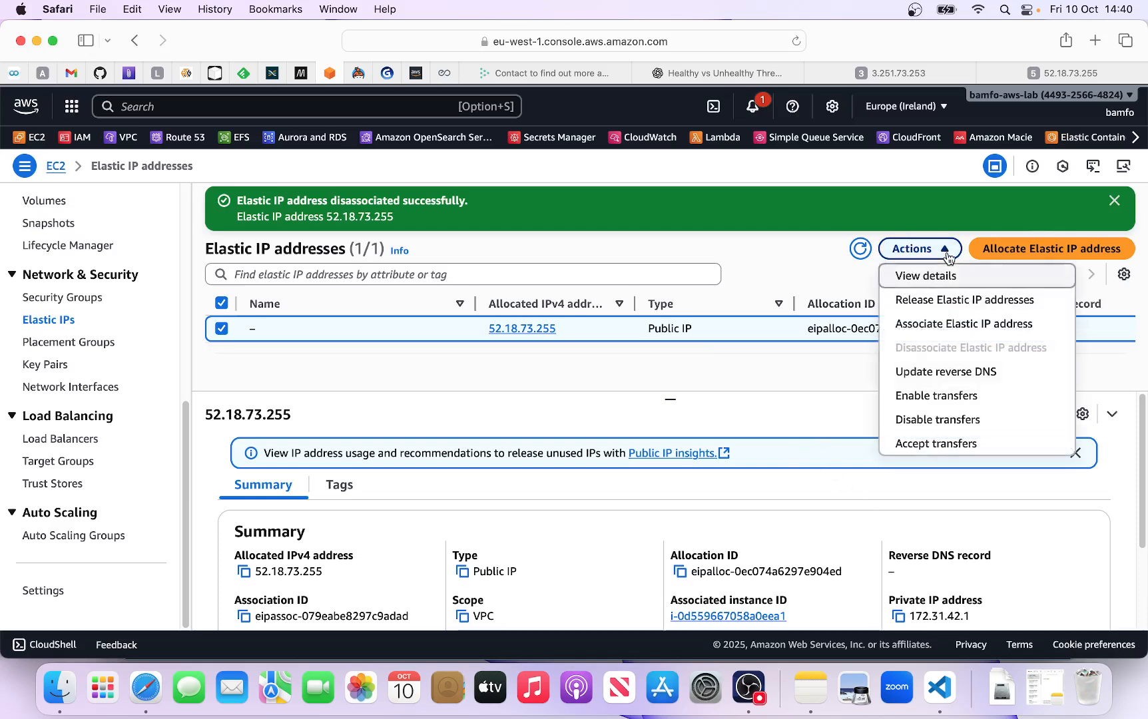
left_click(941, 301)
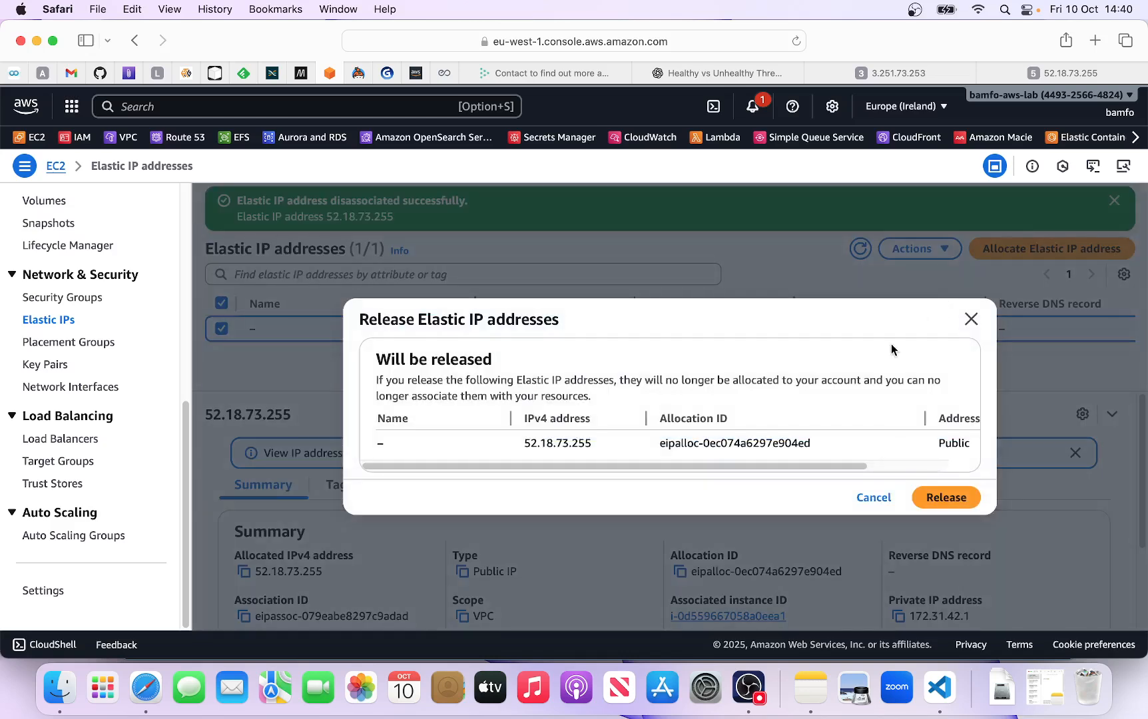
left_click(941, 497)
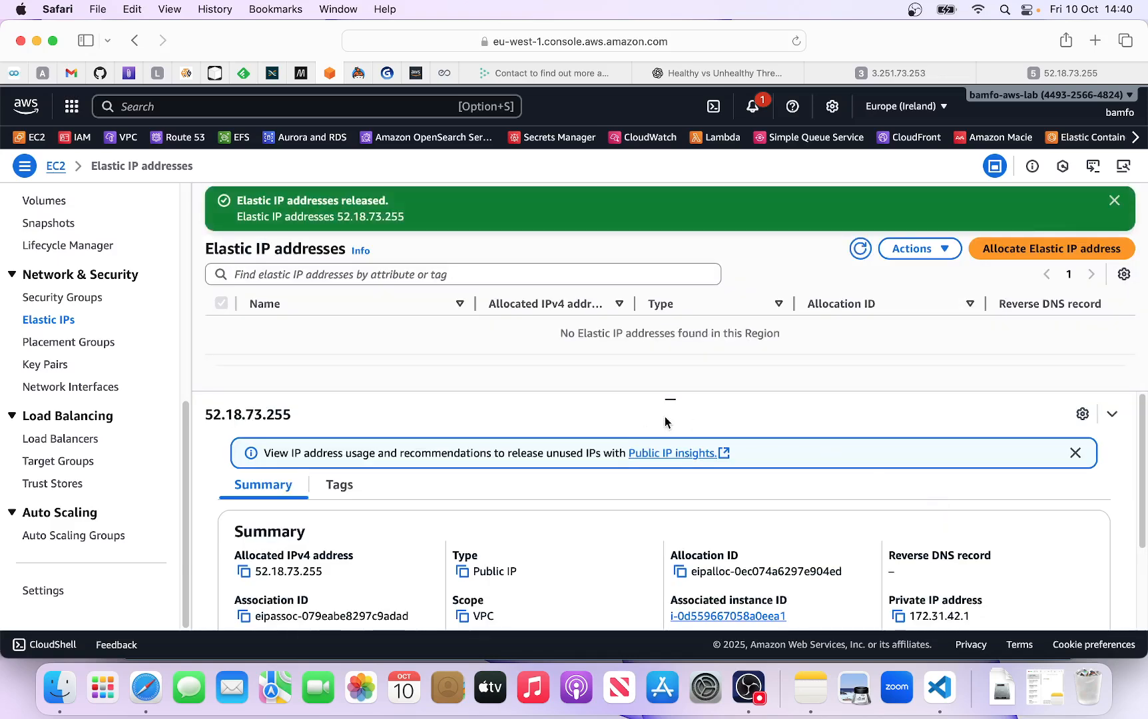
scroll(100, 347, "up", 5)
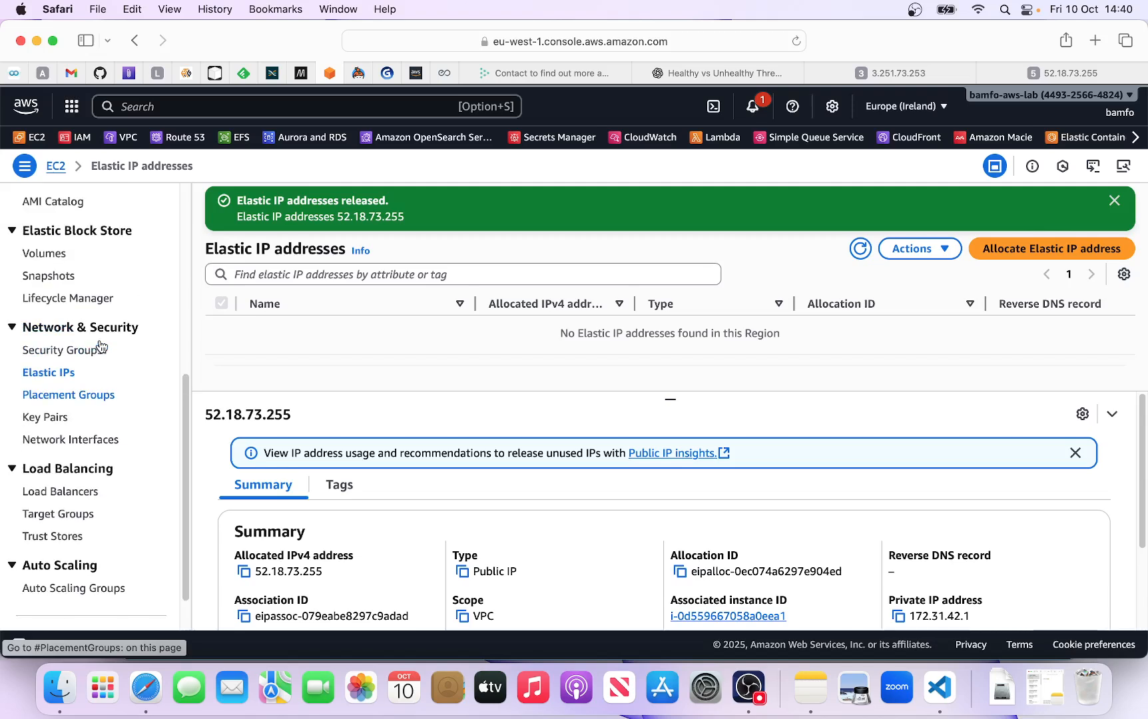